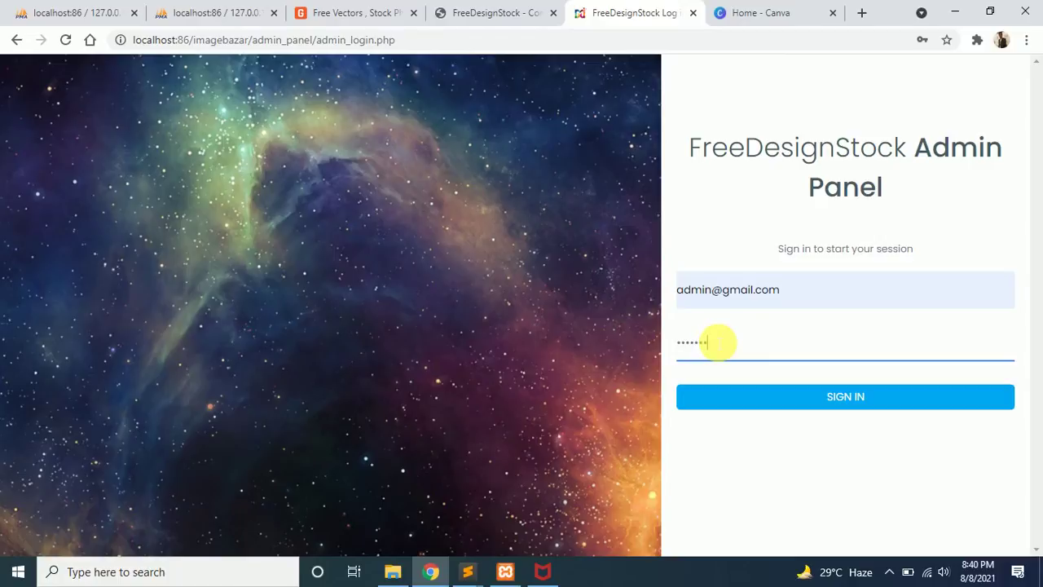
- Sign in to the FreeDesignStock admin panel and open the Add Category form
key("Return")
key("Return")
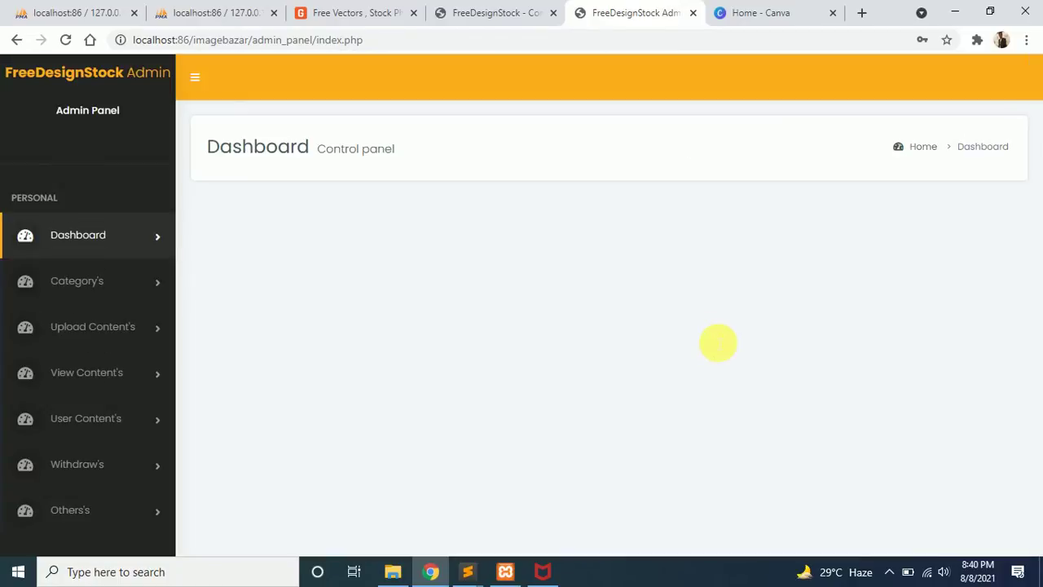
left_click(61, 293)
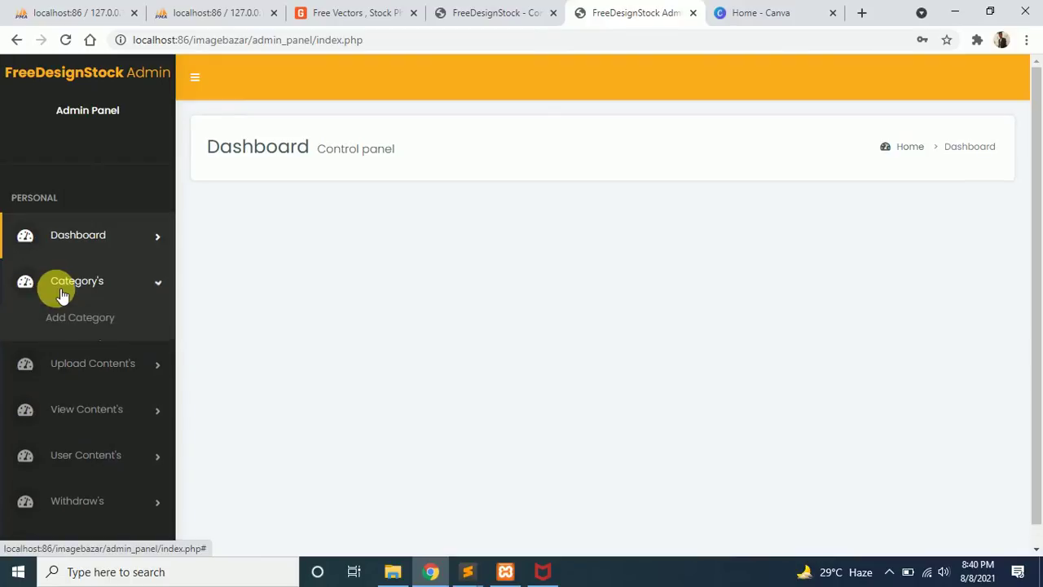
left_click(77, 318)
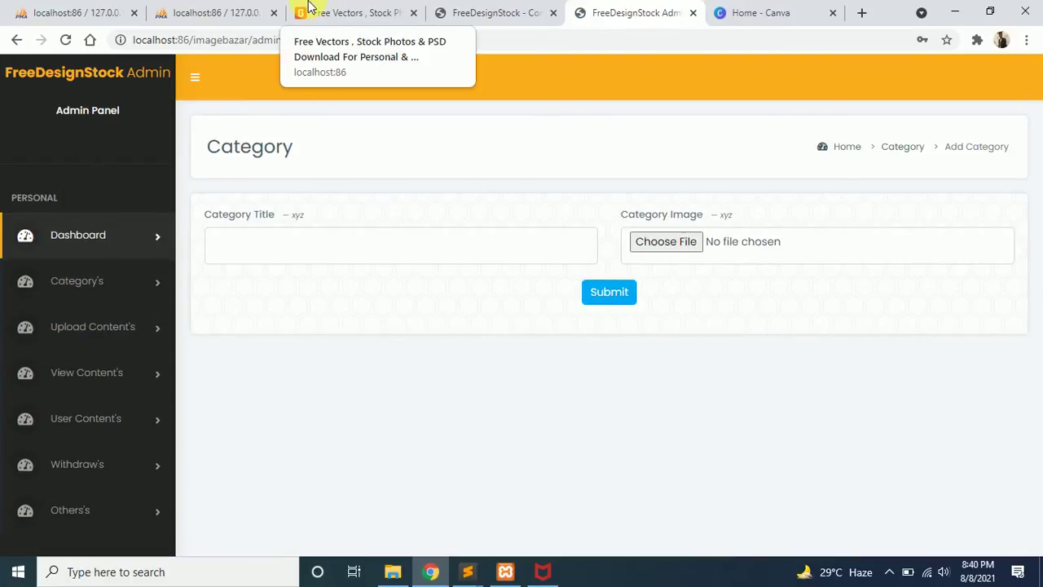
- Switch to the public Photos page, show its filters and look through the available categories
left_click(310, 9)
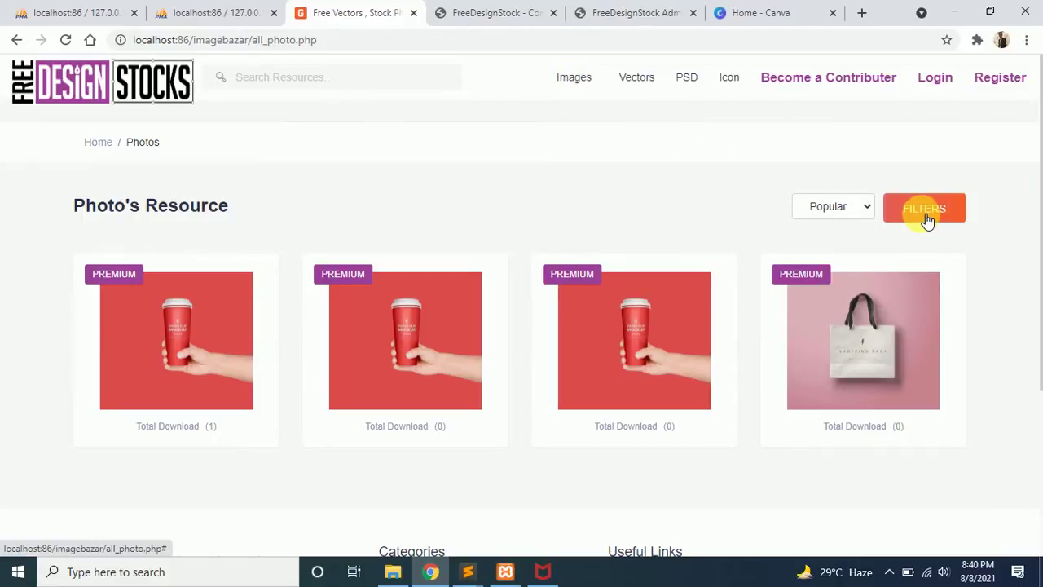
left_click(926, 214)
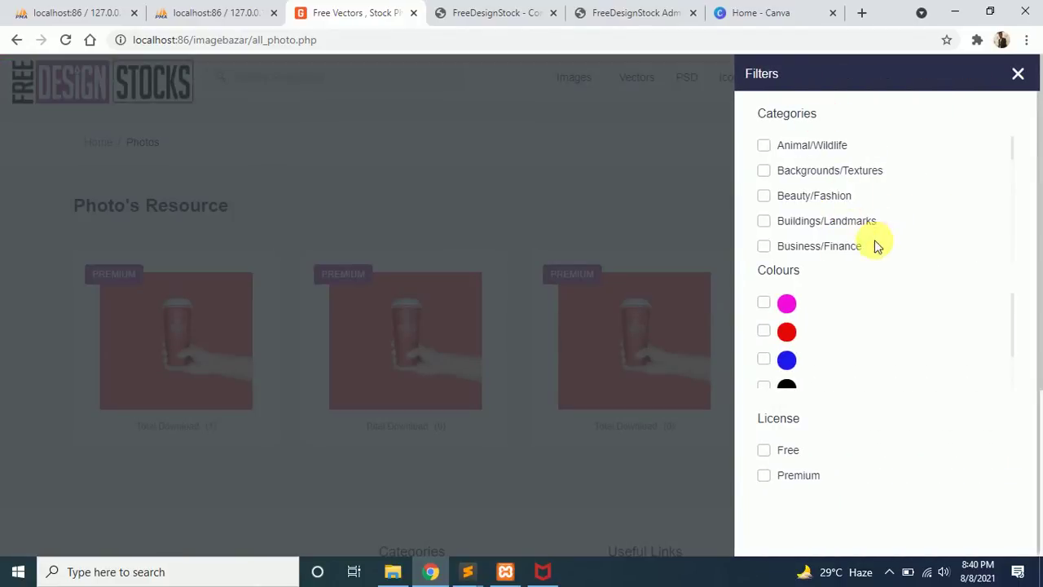
scroll(856, 194, "down", 5)
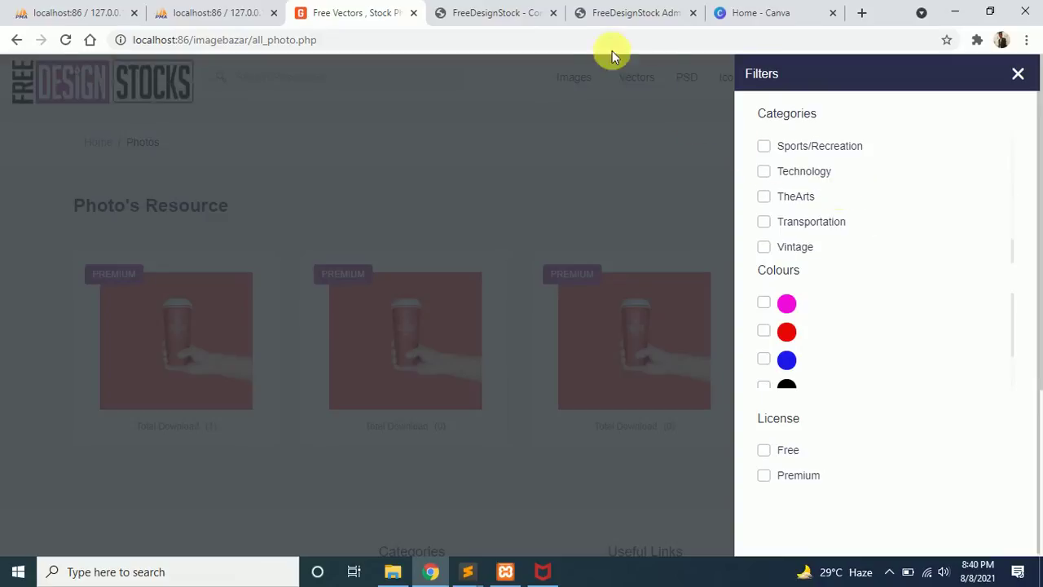
- Return to the admin panel's category form and open the Category List
left_click(625, 15)
left_click(440, 254)
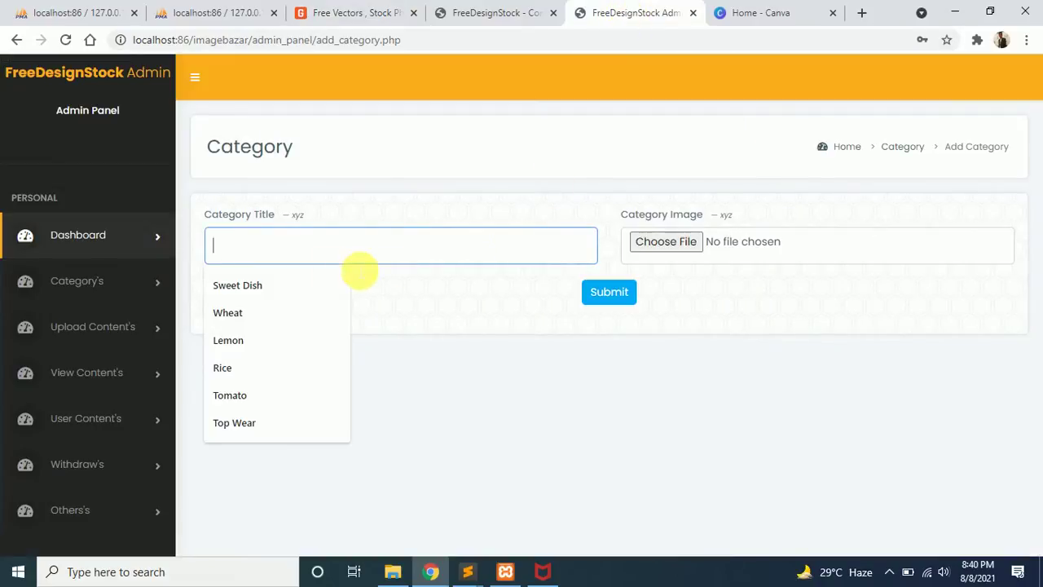
left_click(66, 283)
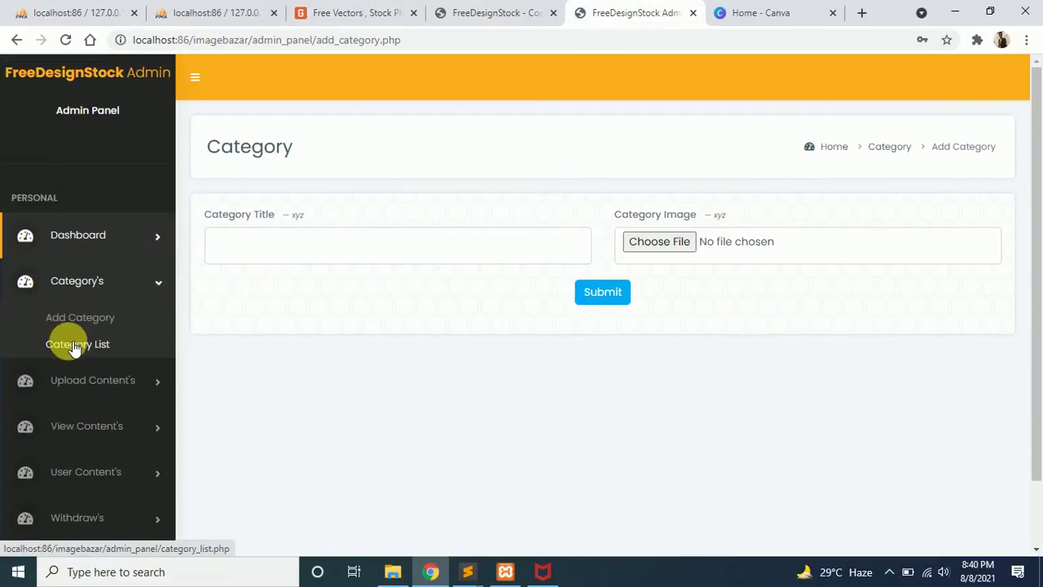
left_click(75, 345)
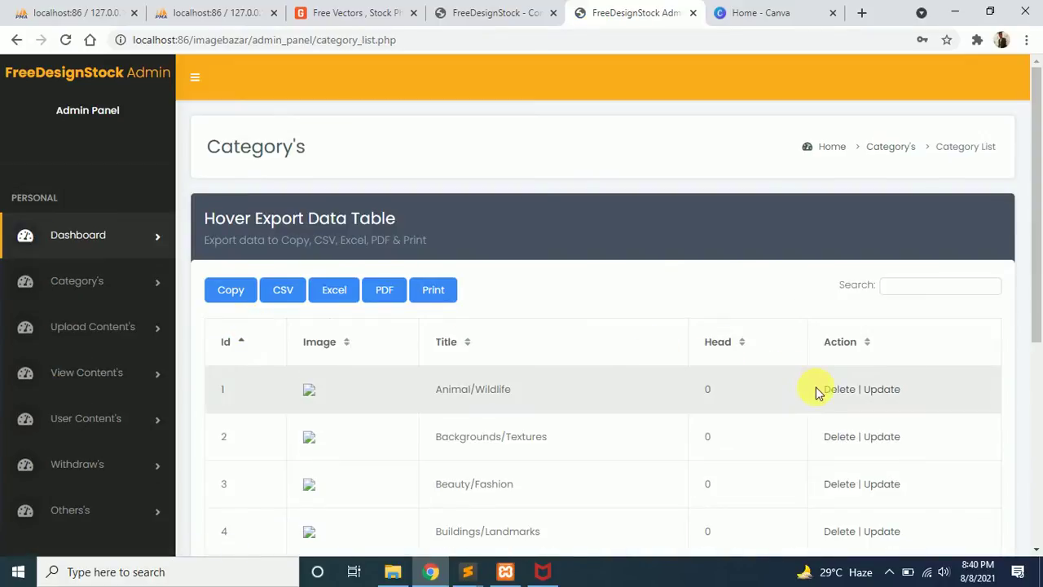
- Upload Freedesignstock_168.jpg as new content and continue to its details form
left_click(100, 333)
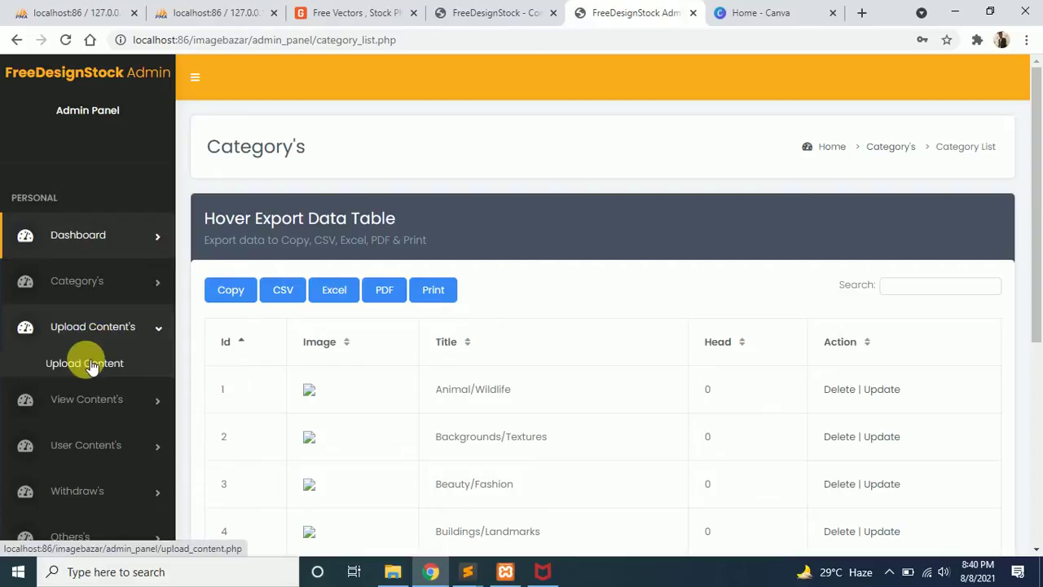
left_click(82, 362)
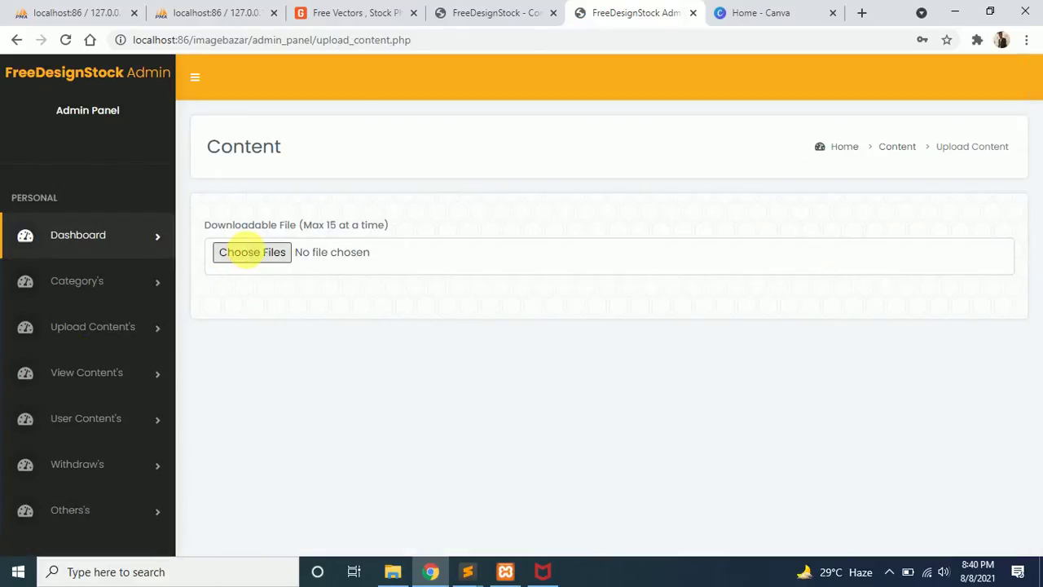
left_click(246, 251)
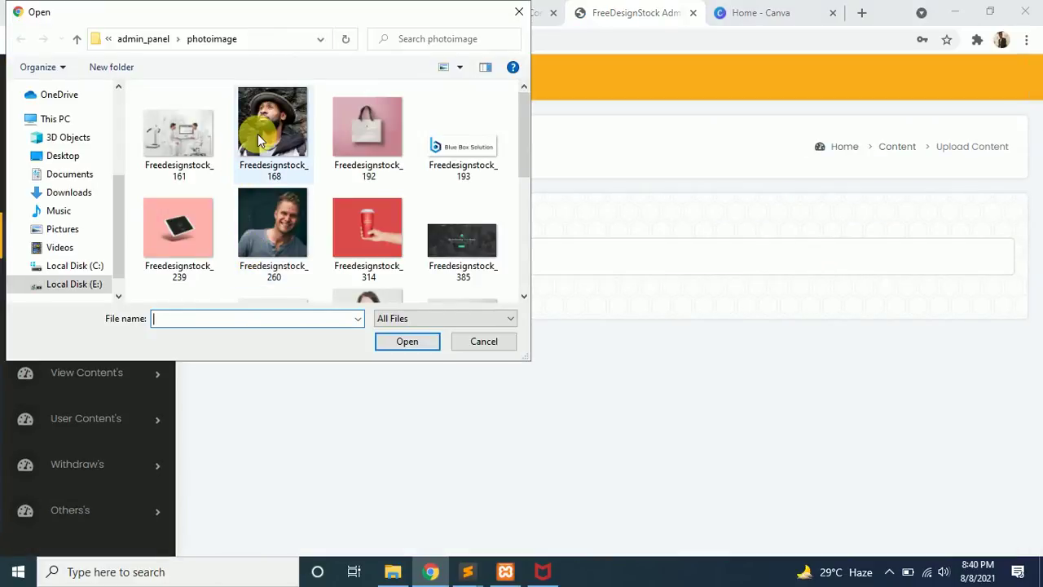
left_click(258, 133)
left_click(405, 342)
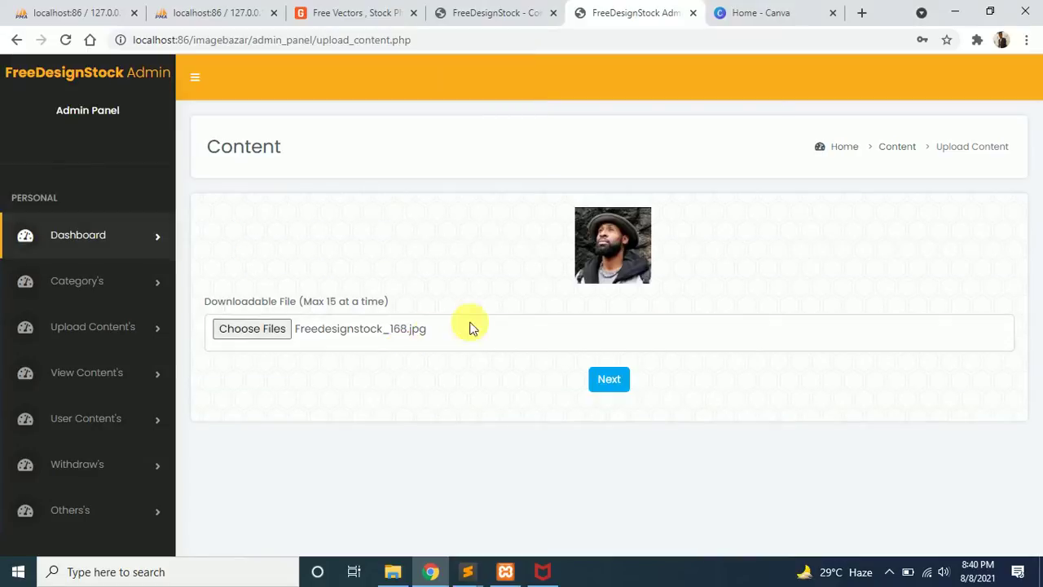
left_click(617, 380)
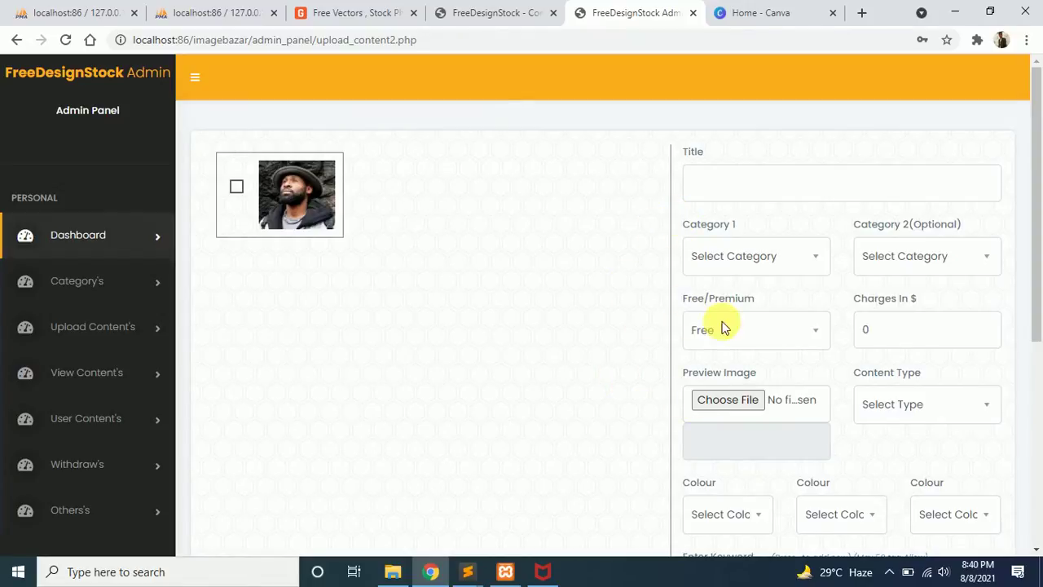
- Select the uploaded image and look at the Content Type choices in its details form
left_click(245, 191)
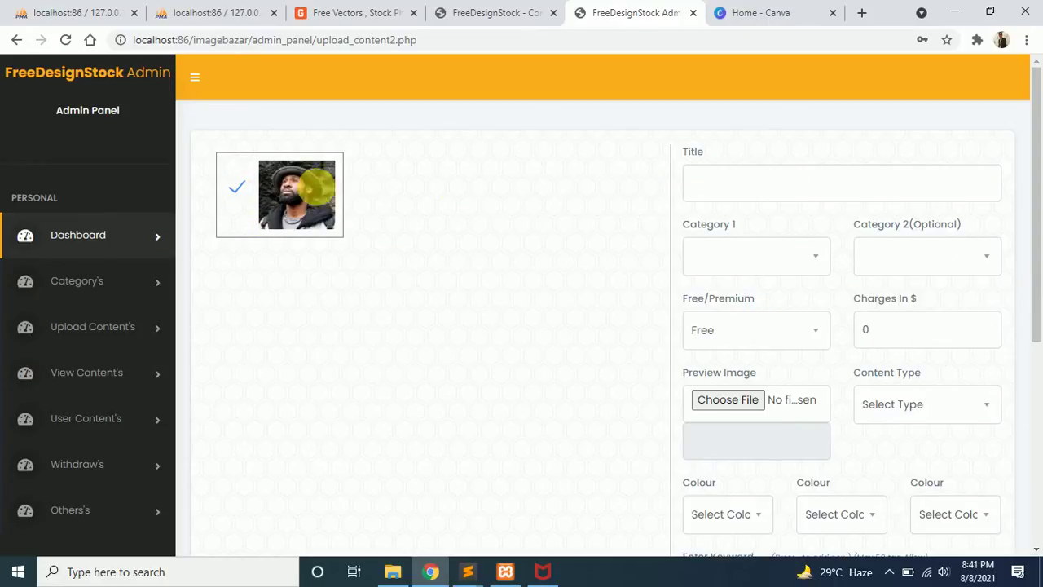
scroll(734, 334, "down", 1)
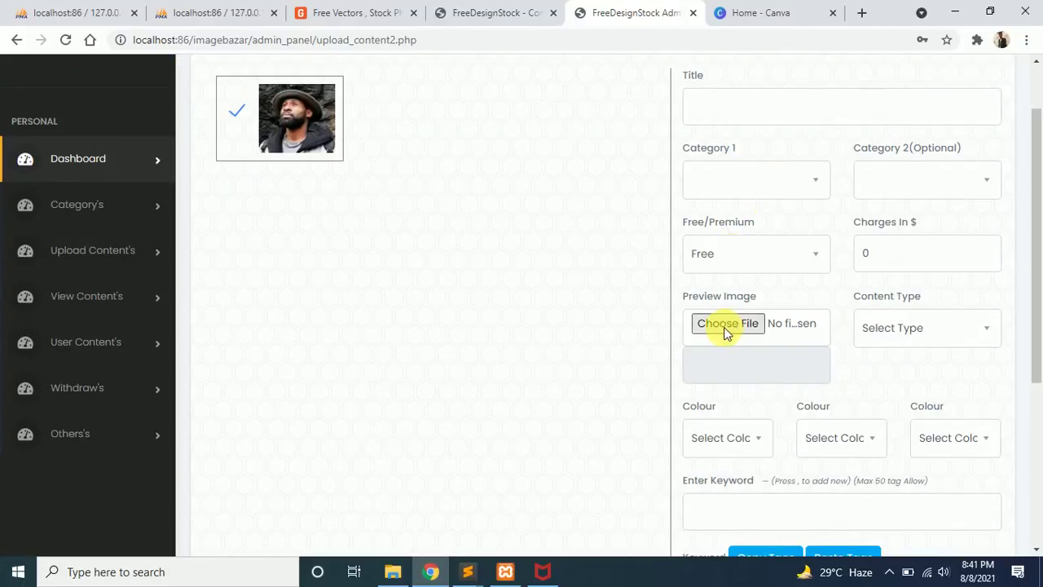
left_click(945, 318)
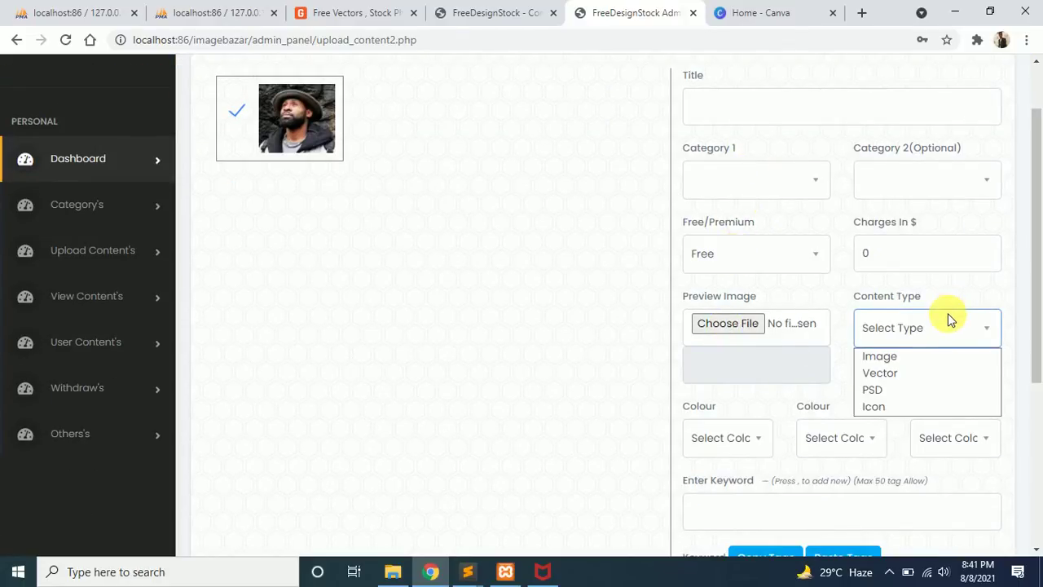
left_click(945, 320)
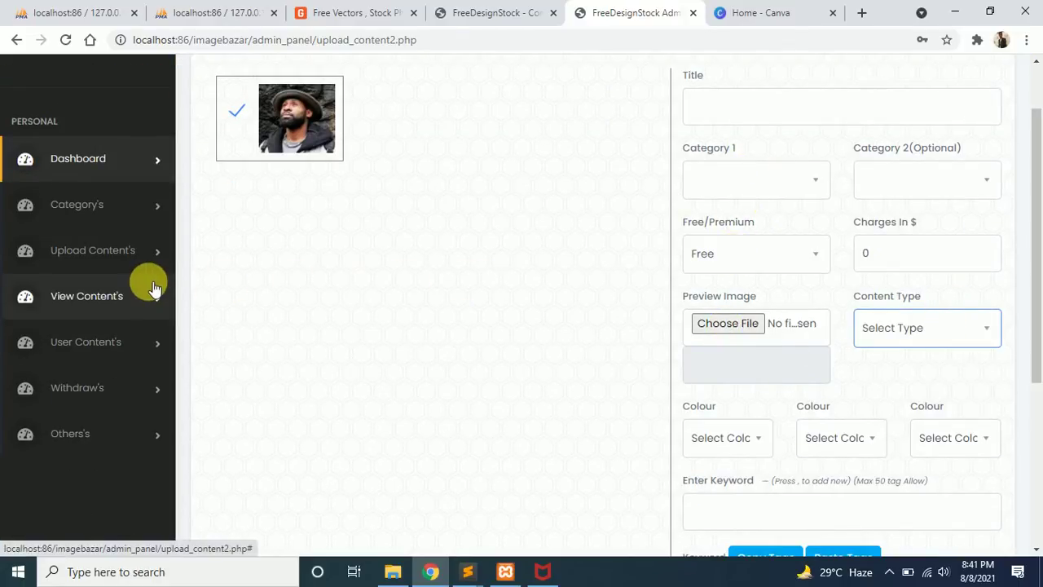
- Open the View Content list and examine its entries, including the Action column for each item
left_click(100, 298)
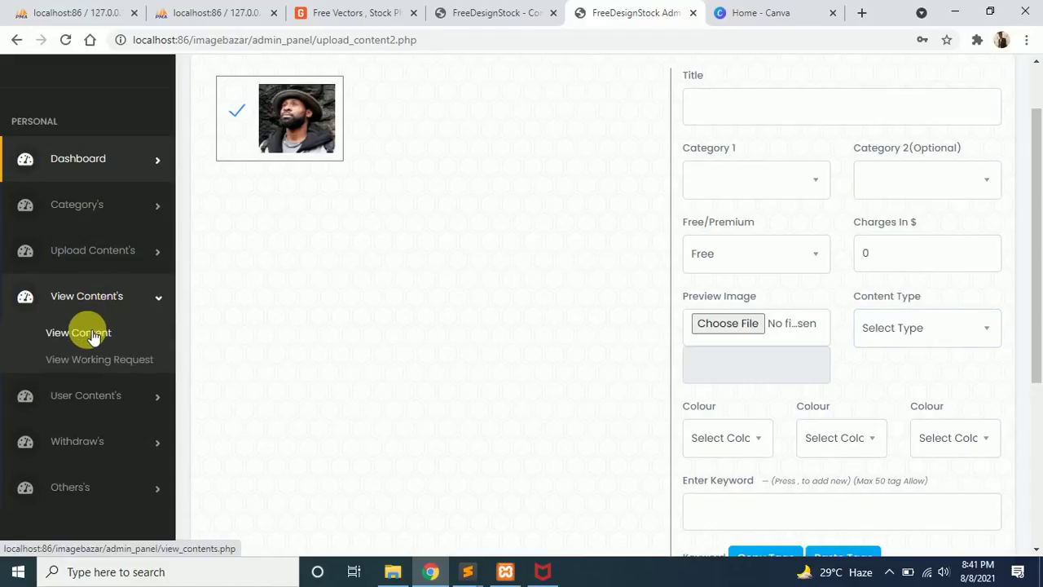
left_click(92, 336)
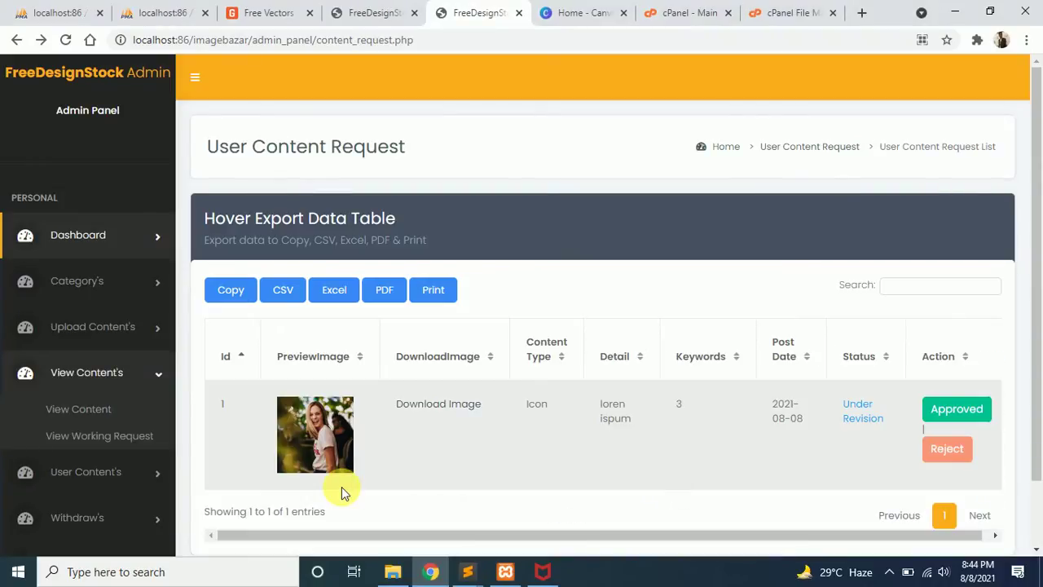
left_click(51, 418)
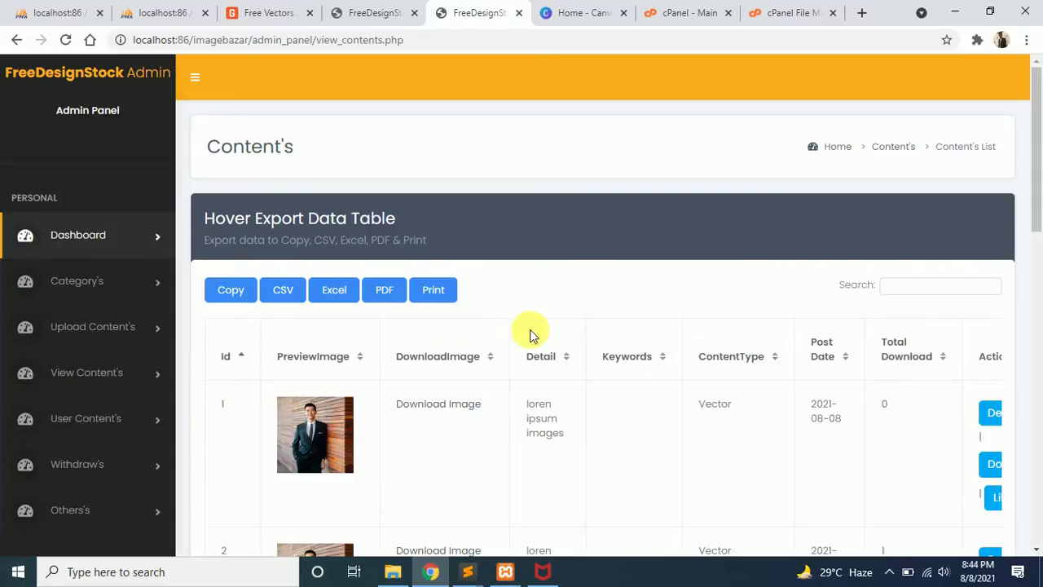
scroll(530, 333, "down", 1)
scroll(539, 336, "down", 11)
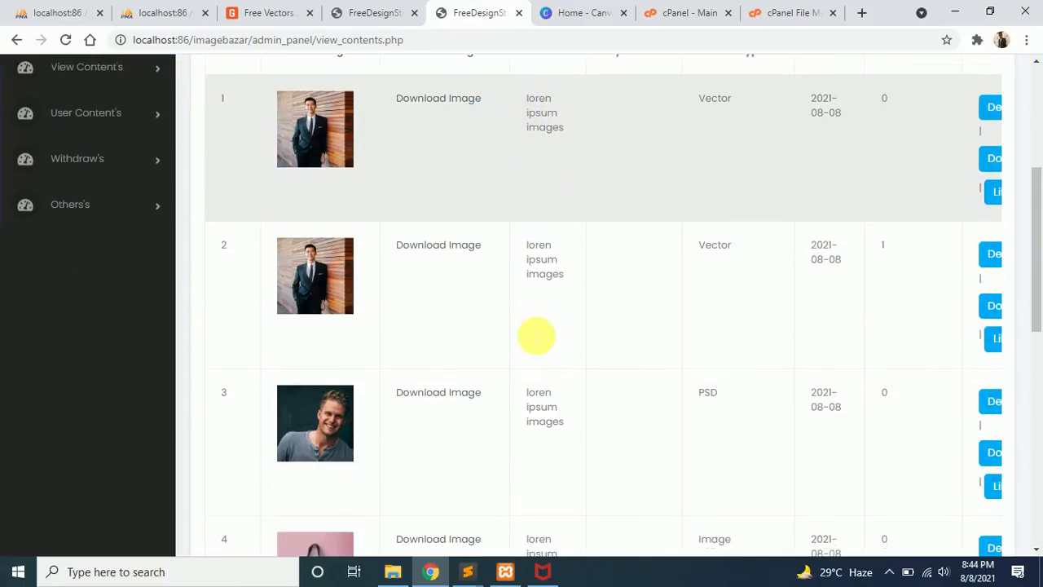
scroll(538, 336, "up", 11)
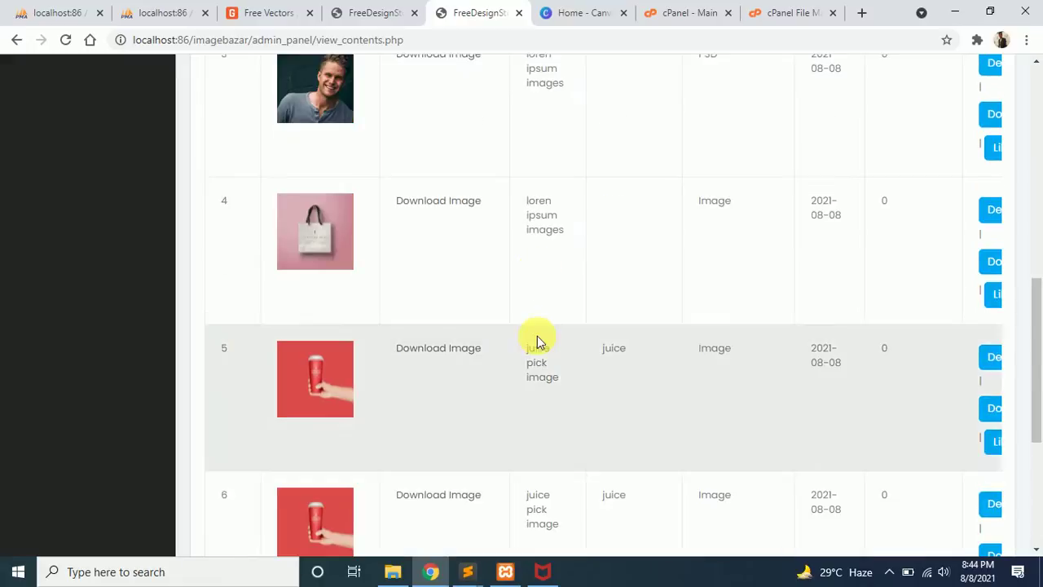
scroll(544, 456, "down", 11)
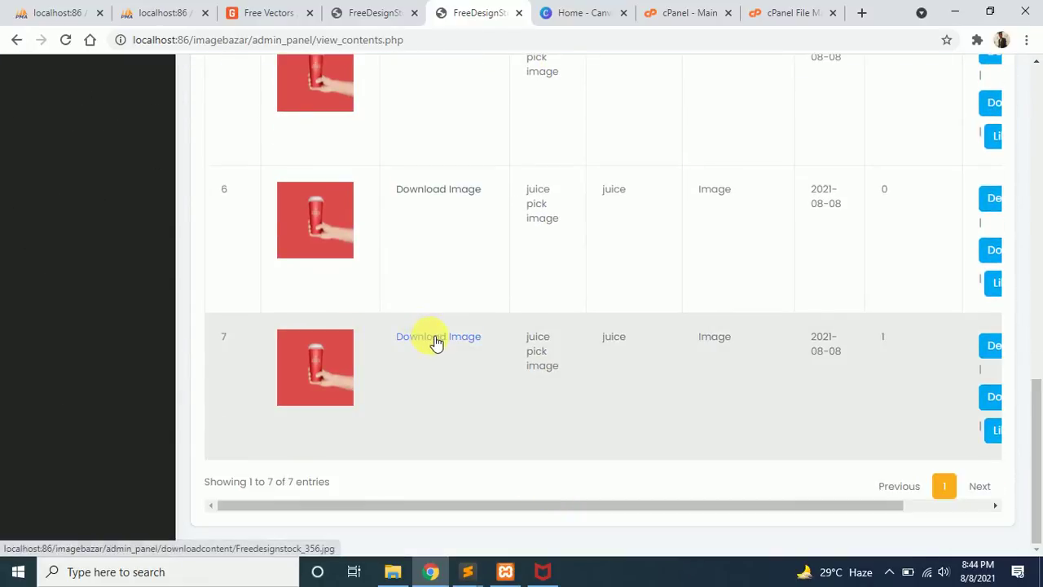
left_click_drag(679, 500, 780, 512)
scroll(843, 433, "up", 9)
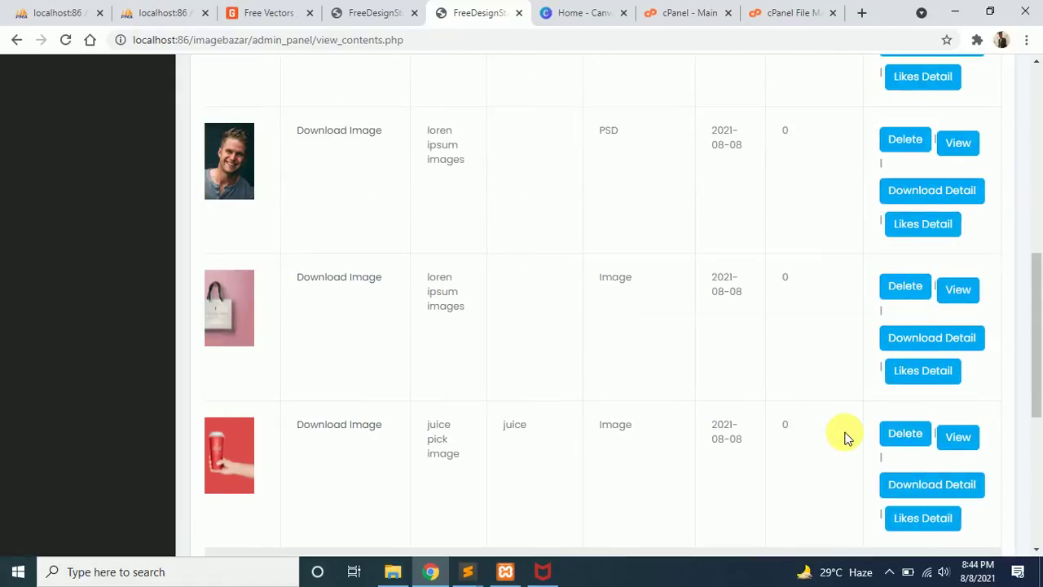
scroll(844, 438, "up", 3)
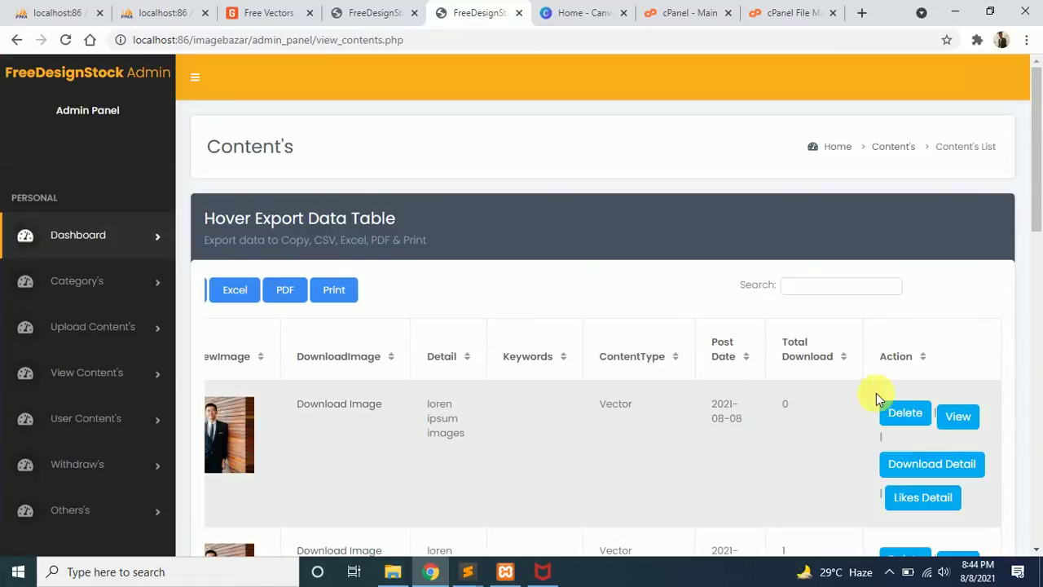
- View the first vector's public page and its Download Detail page in separate browser tabs, returning to the content list
left_click(958, 416)
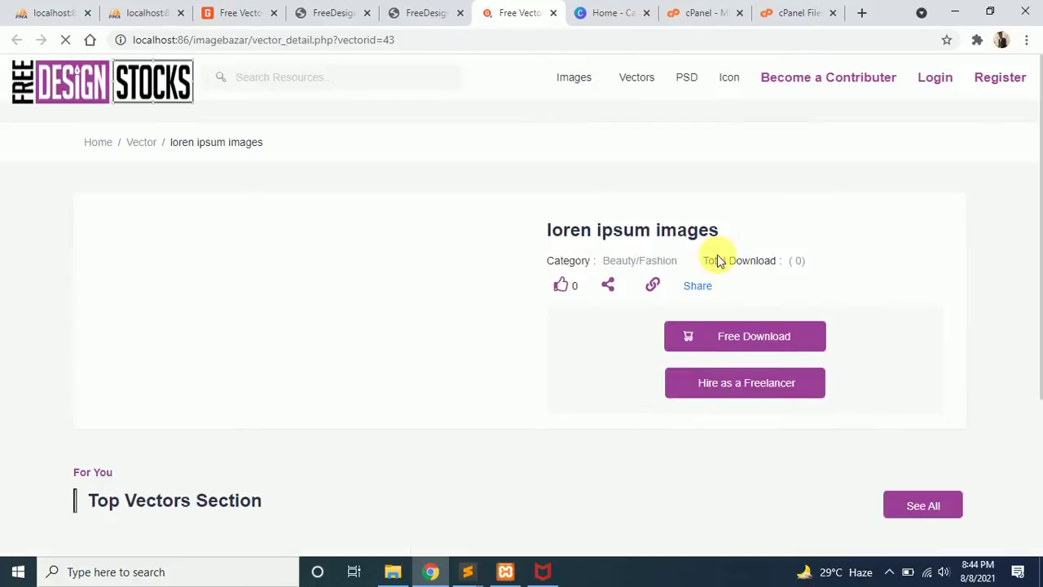
left_click(407, 12)
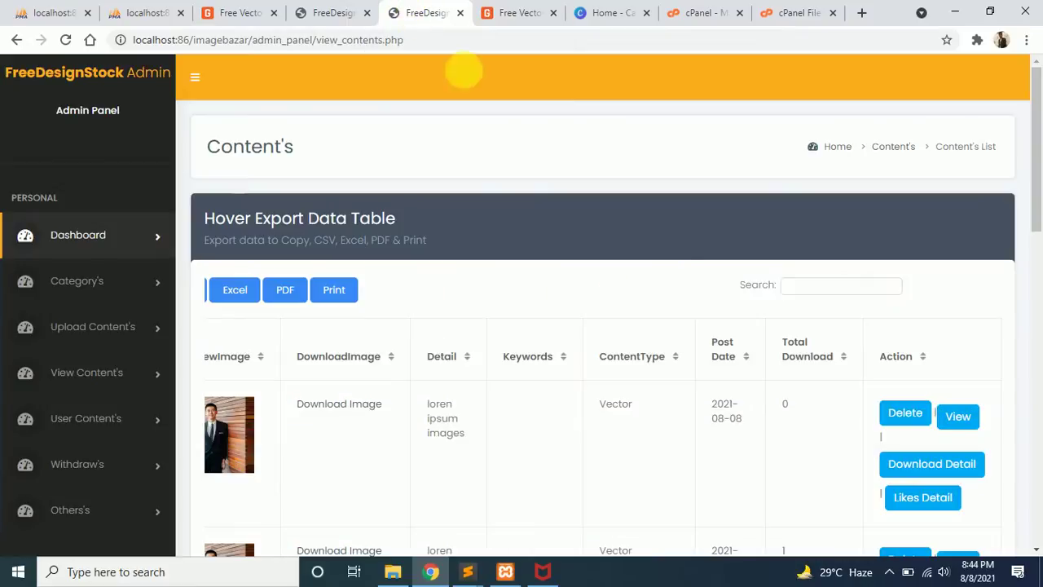
right_click(929, 463)
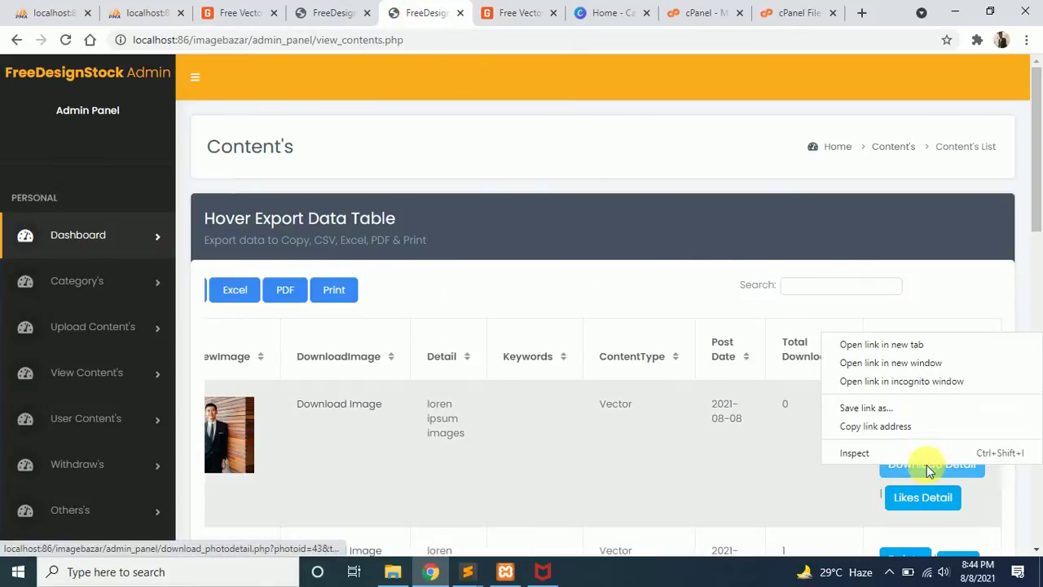
left_click(864, 343)
left_click(577, 7)
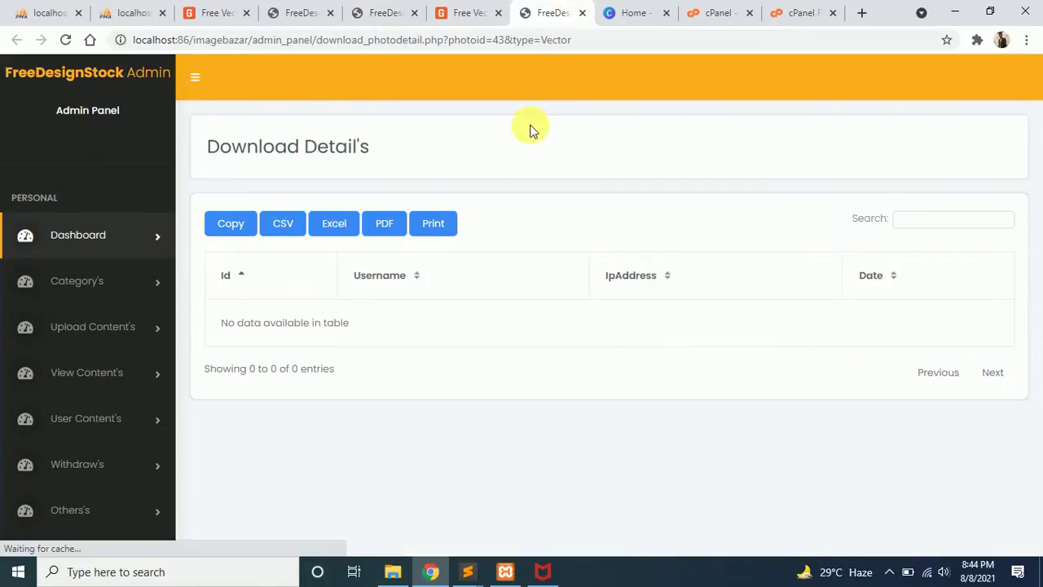
left_click(368, 6)
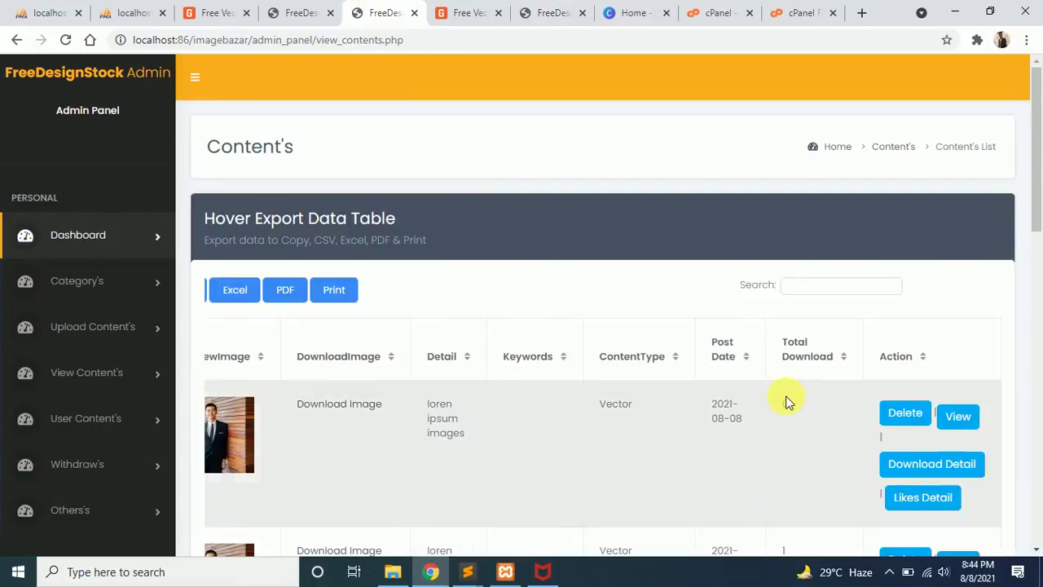
- Open the second vector's Likes Detail page in a new browser tab
scroll(787, 401, "down", 3)
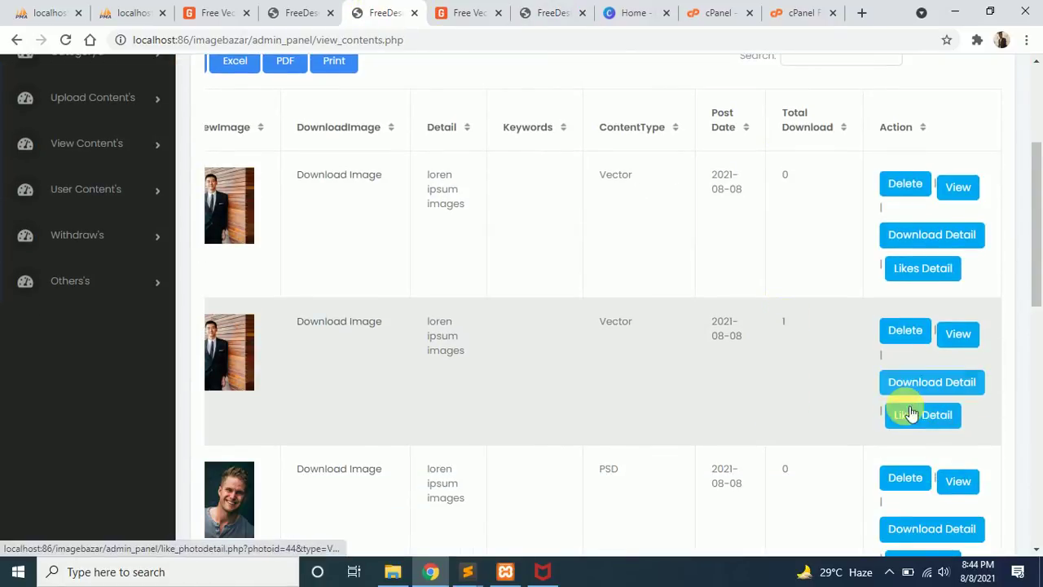
right_click(914, 420)
left_click(915, 423)
left_click(572, 8)
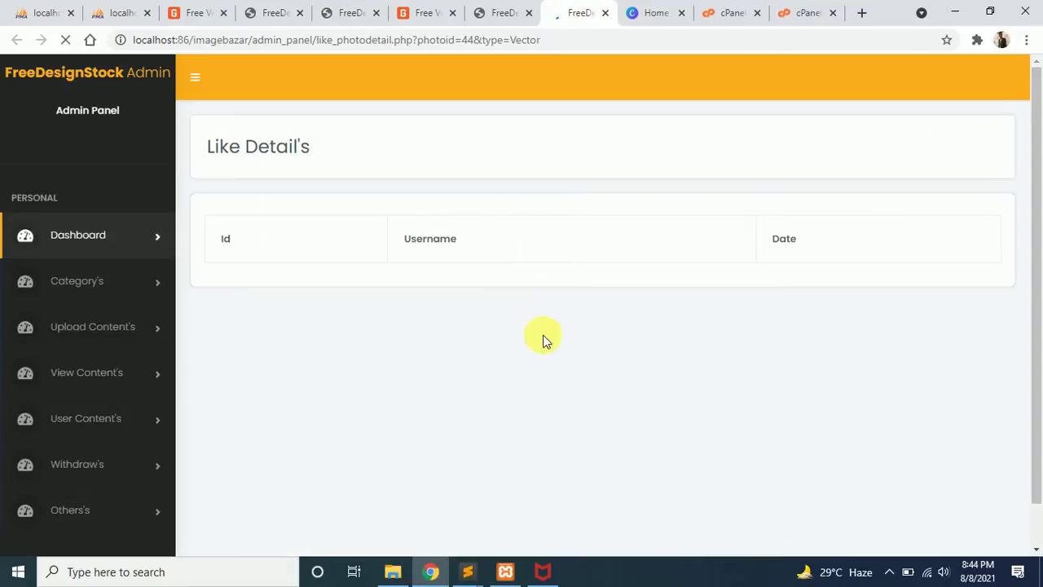
- Return to the content list tab and open the Working Request list in the admin panel
left_click(417, 14)
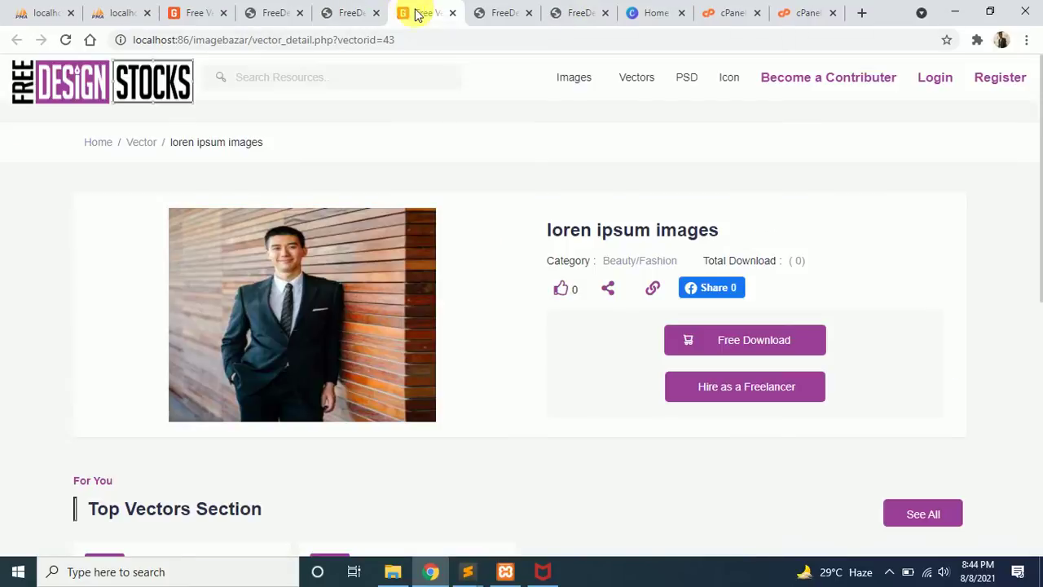
left_click(338, 11)
left_click(90, 152)
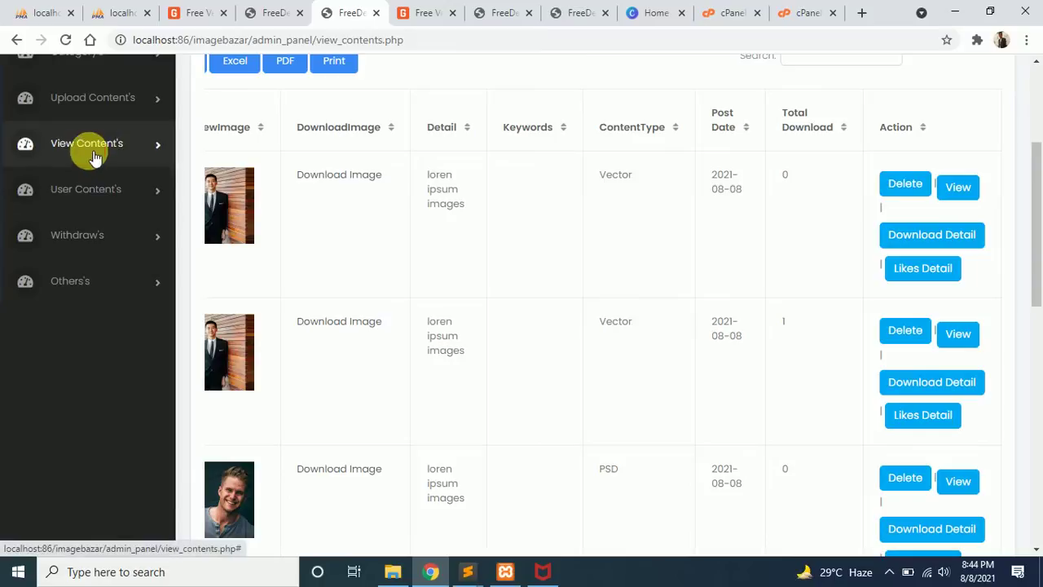
left_click(95, 209)
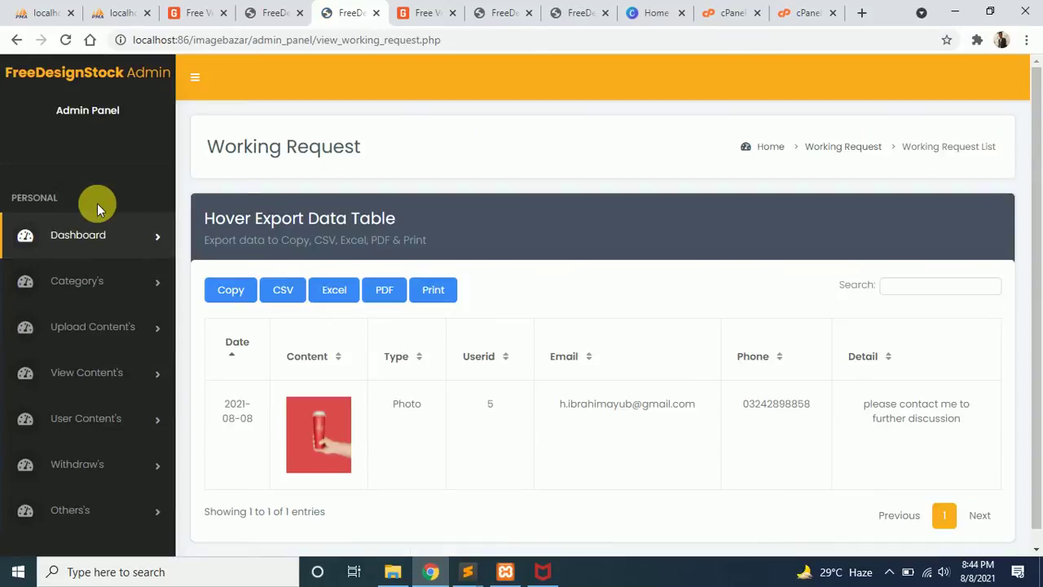
- Check the vector's public page with its Hire as a Freelancer option, and examine the Detail text of the working request entry
left_click(427, 12)
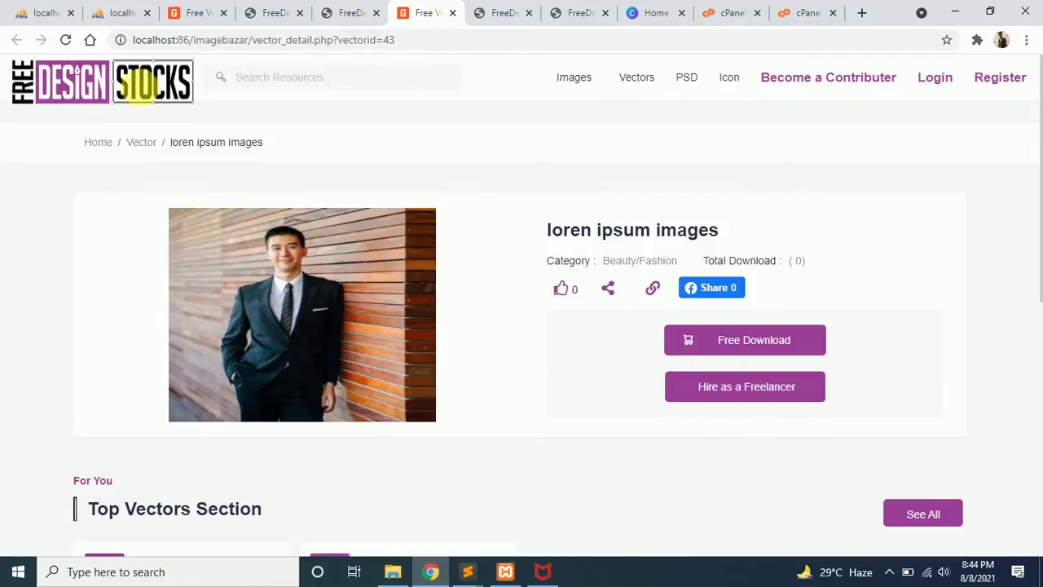
left_click(349, 12)
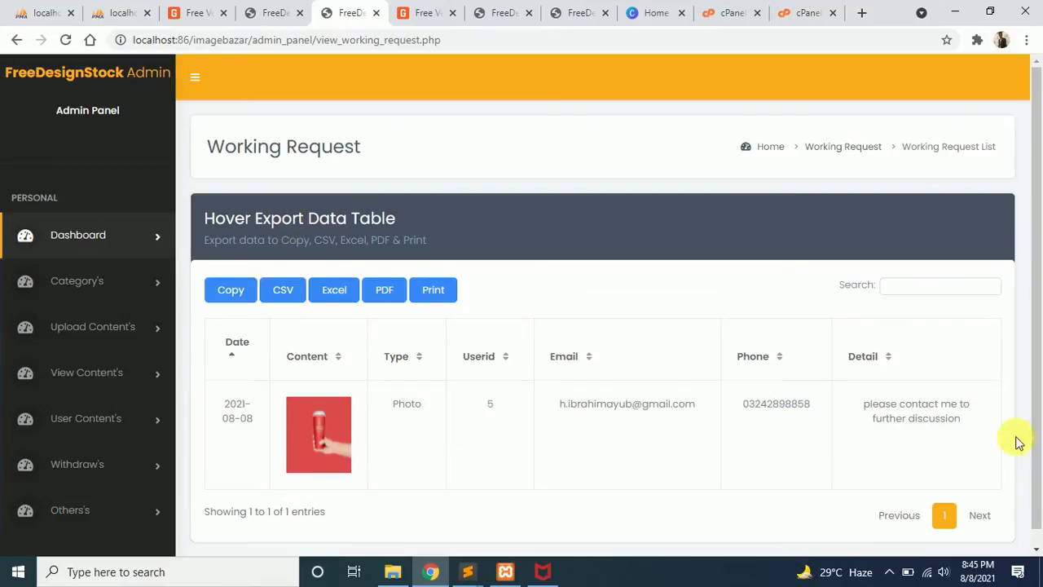
left_click_drag(1018, 437, 839, 401)
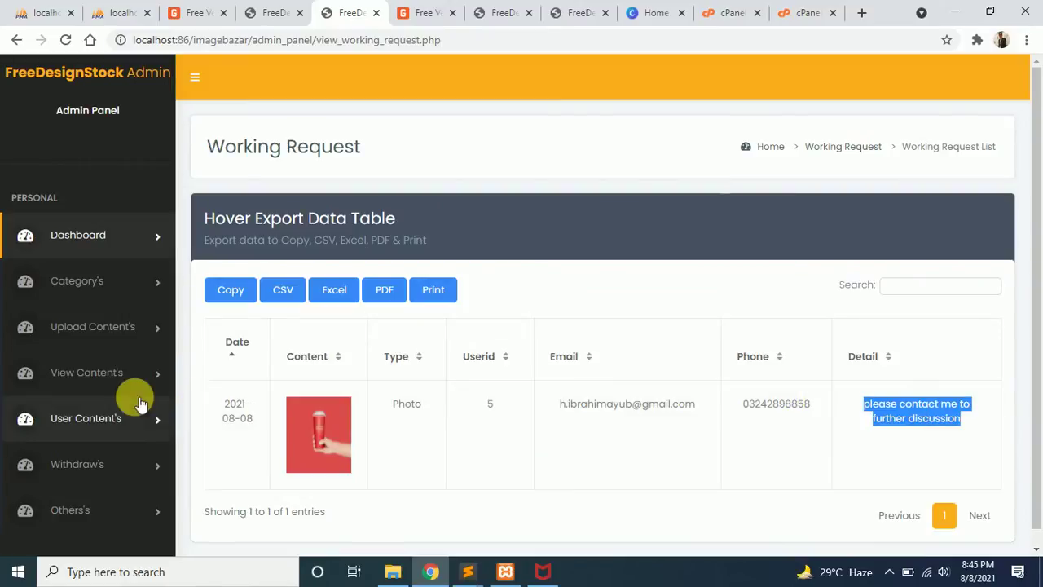
- Open the user Content Request list and examine the submitted icon's row, including its Download Image link
scroll(88, 409, "down", 1)
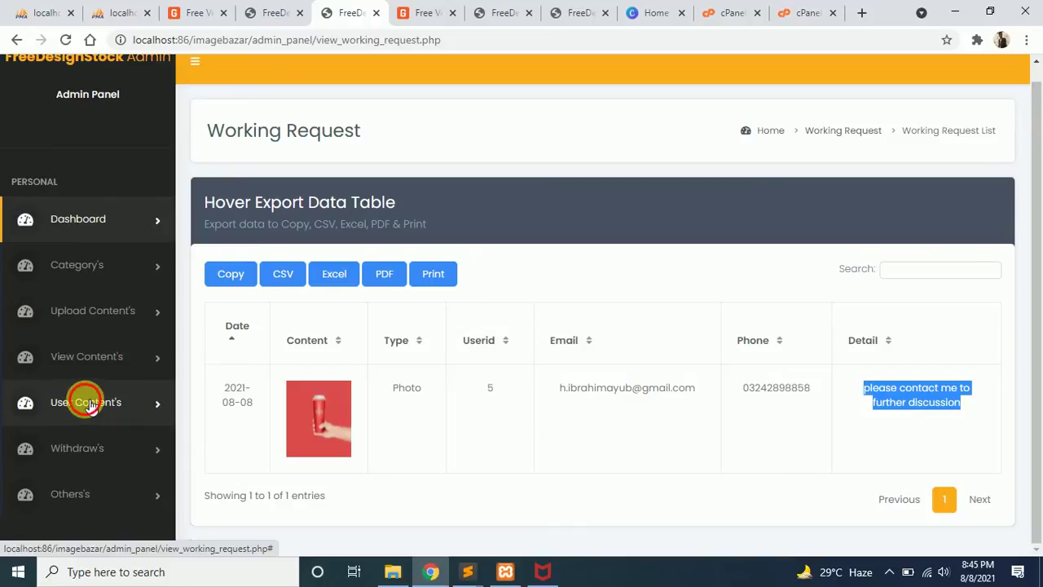
left_click(88, 403)
scroll(81, 399, "down", 1)
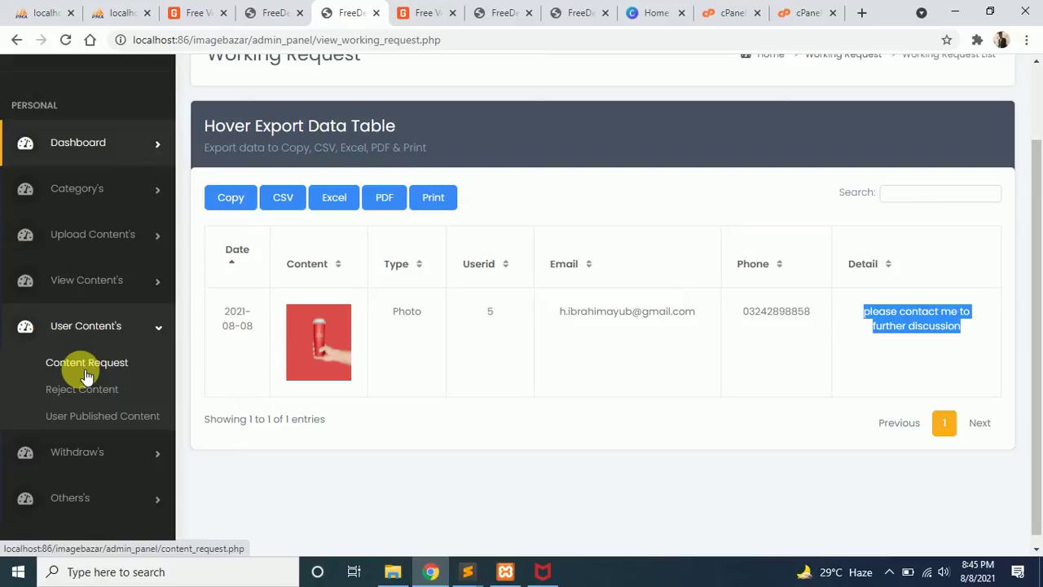
left_click(82, 366)
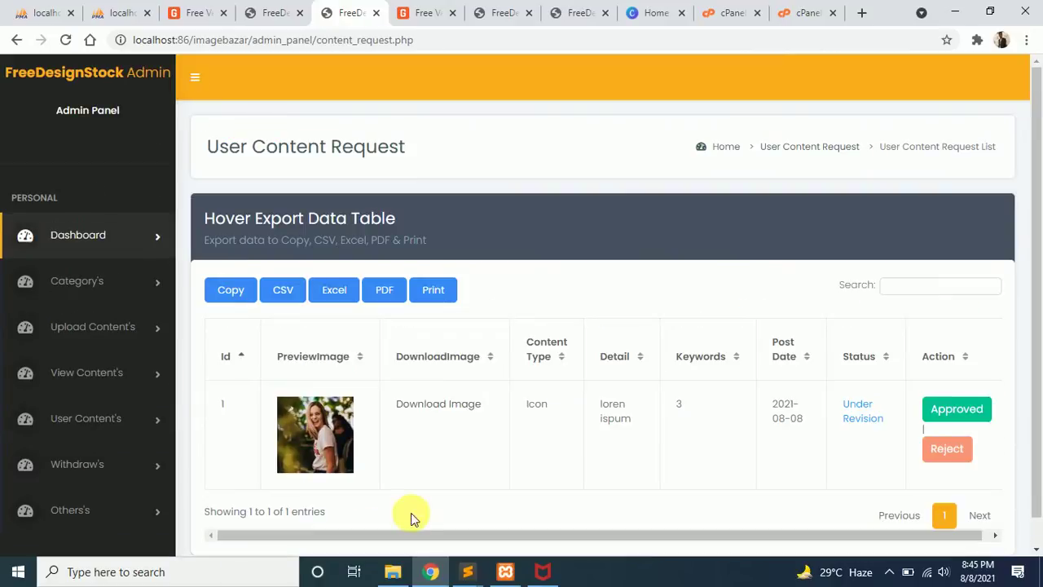
left_click_drag(443, 540, 477, 543)
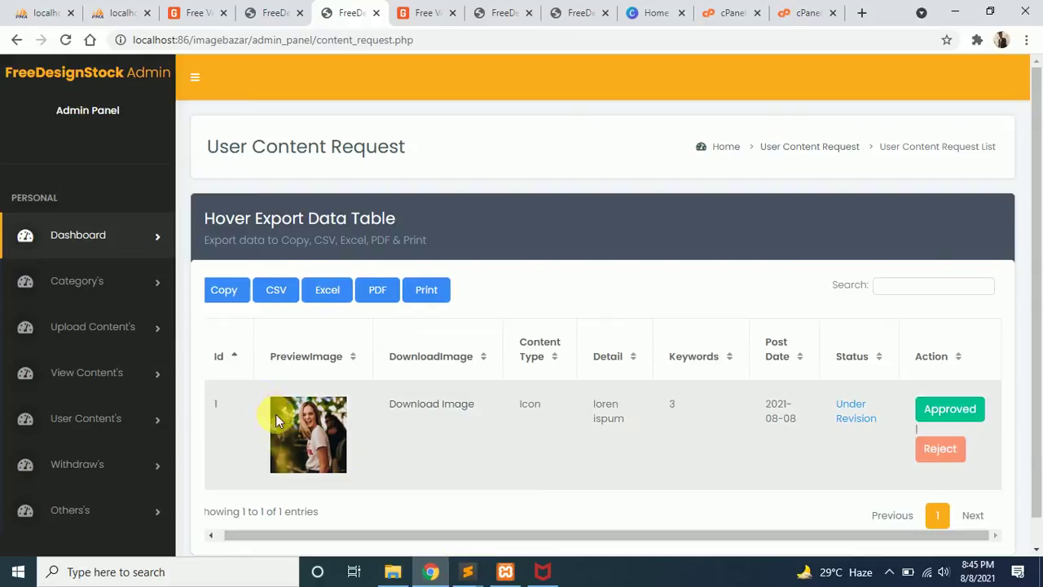
left_click(438, 405)
left_click(482, 347)
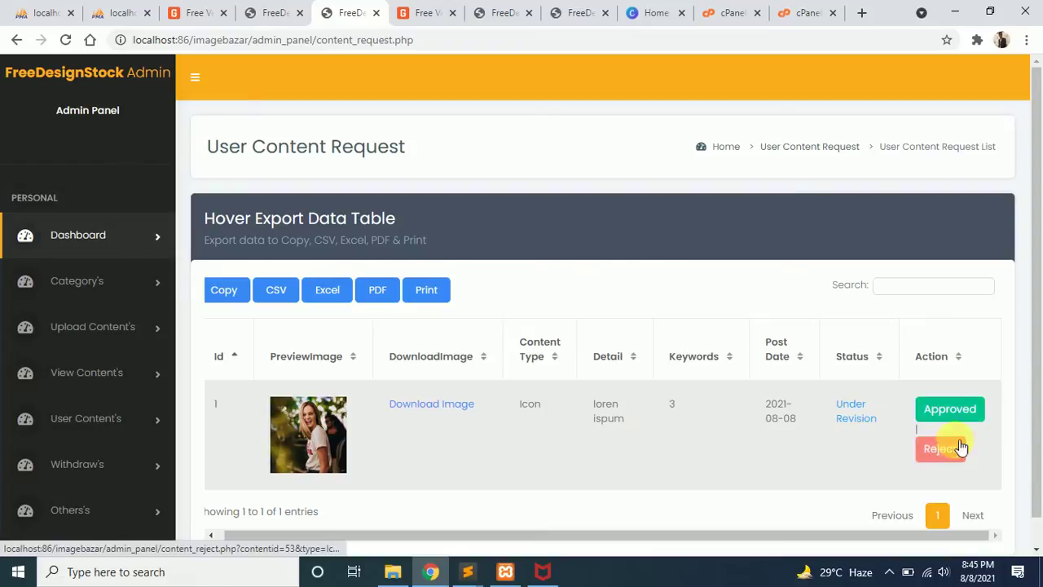
- Approve the icon request as Premium content with charges of $2
left_click(945, 409)
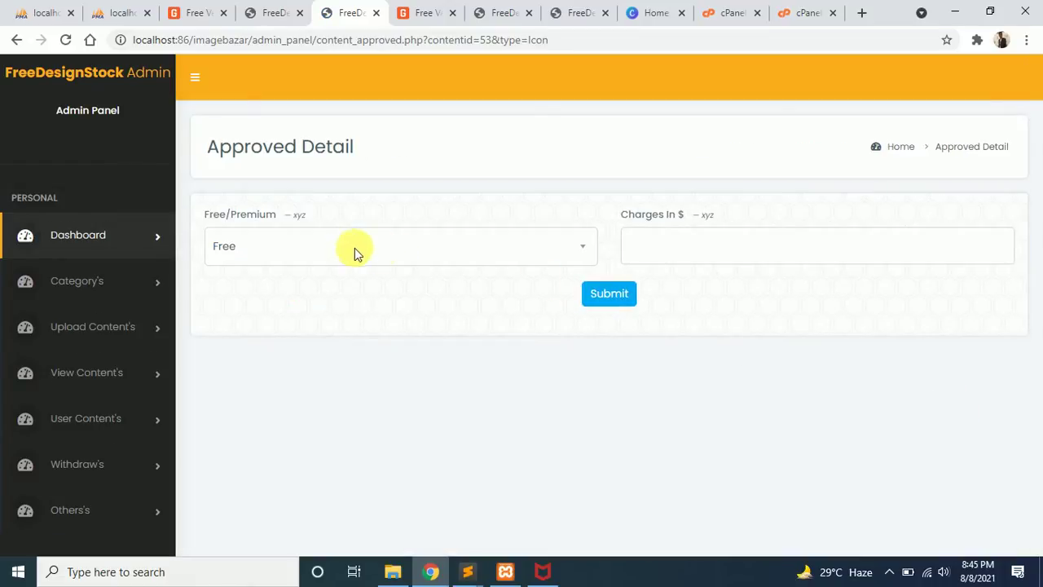
left_click(352, 252)
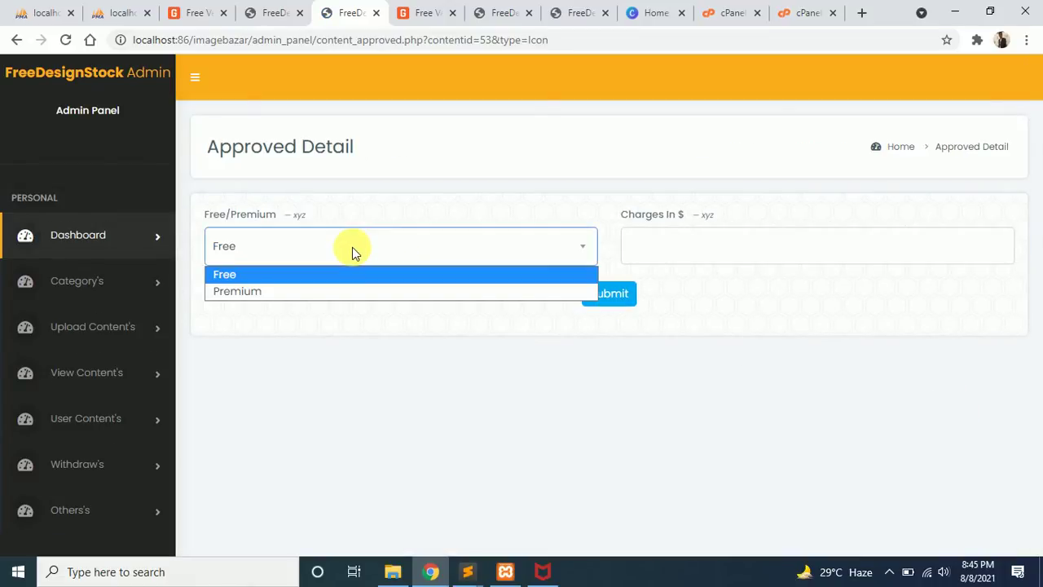
left_click(398, 291)
left_click(648, 257)
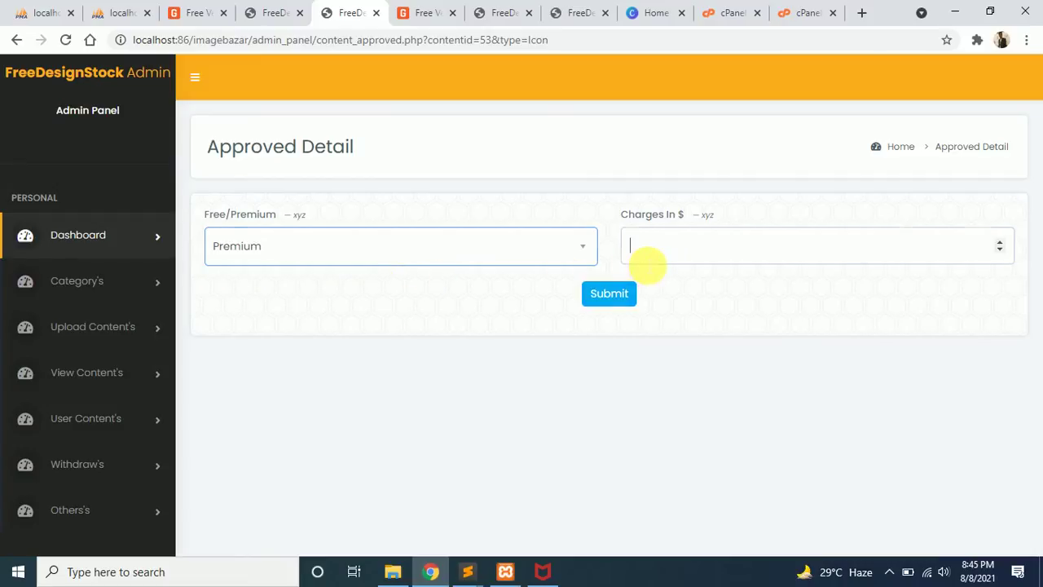
type("2")
left_click(618, 293)
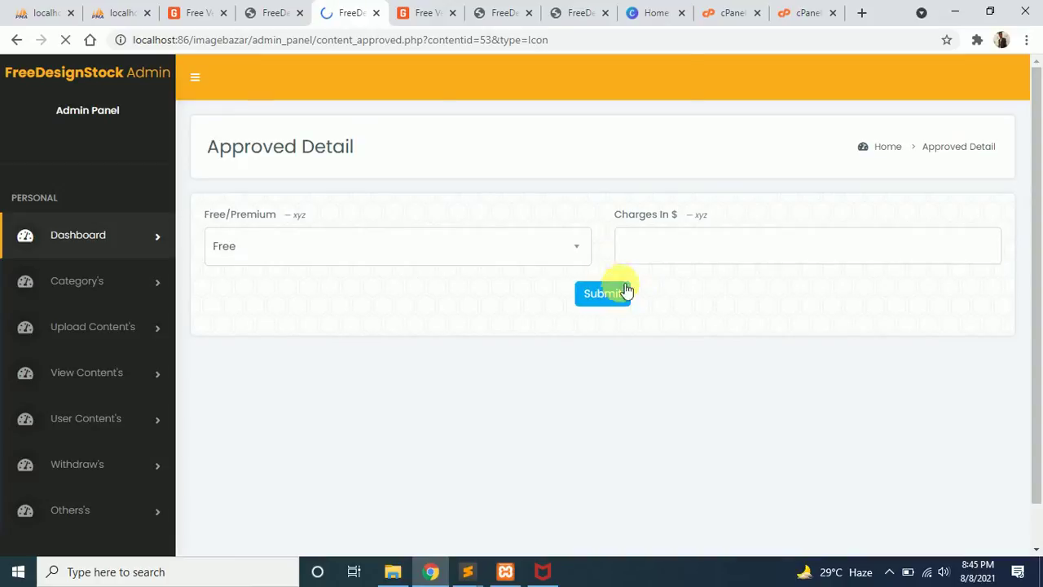
left_click(657, 121)
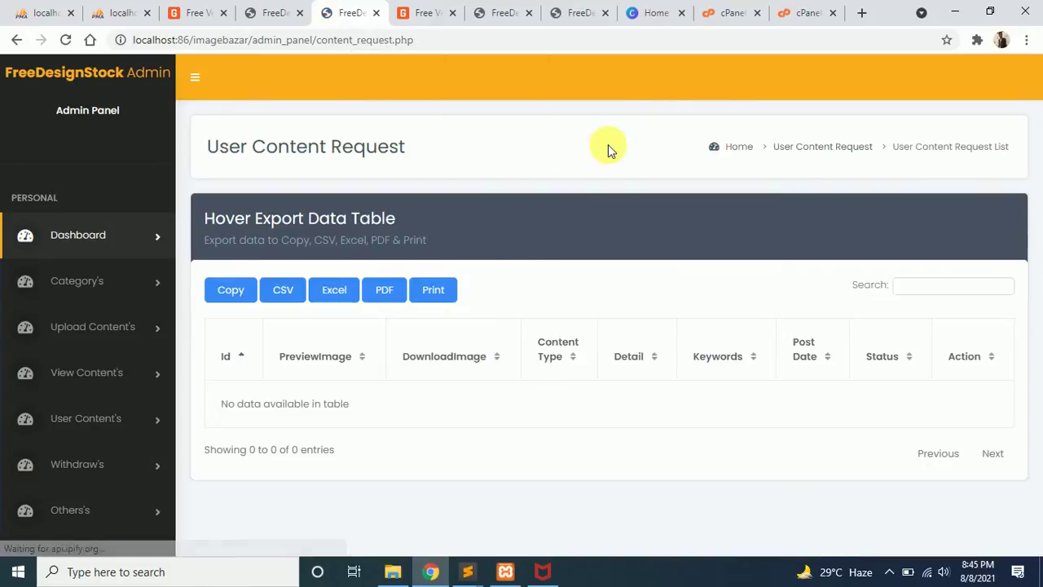
- View the Reject Content list, and open the User Published Content list to examine the published icon's row
left_click(81, 432)
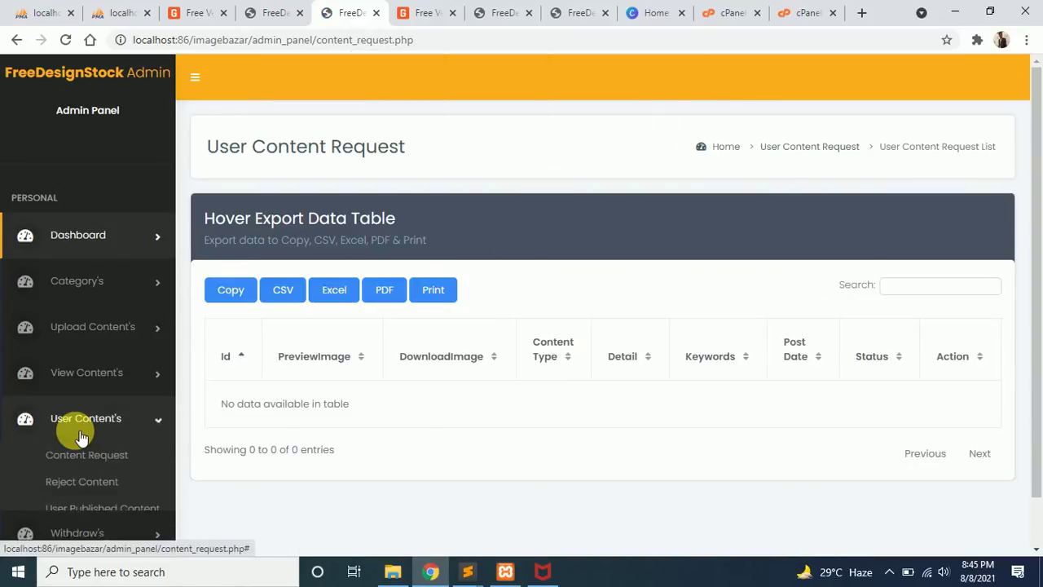
left_click(87, 485)
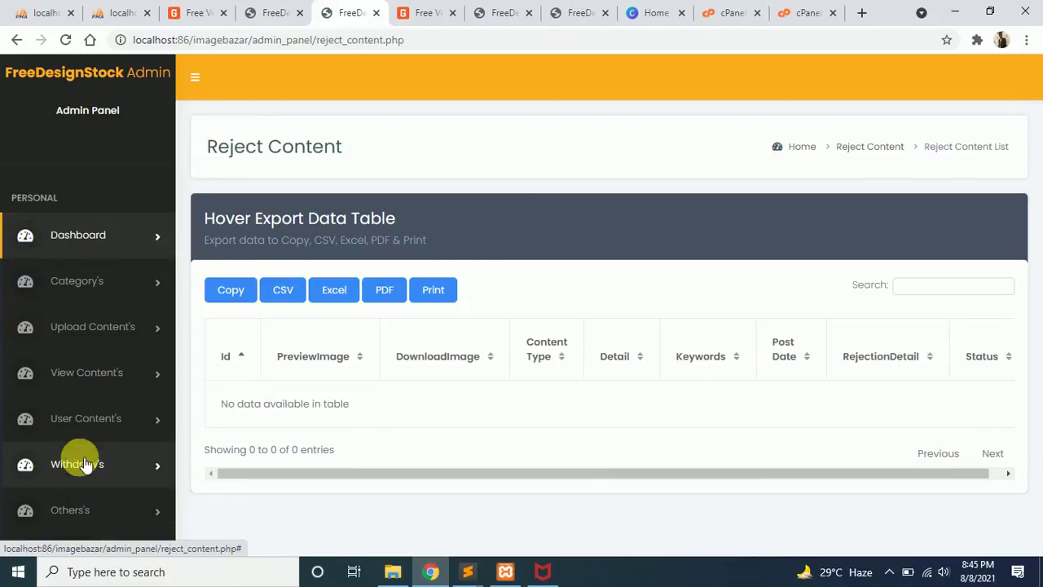
left_click(77, 422)
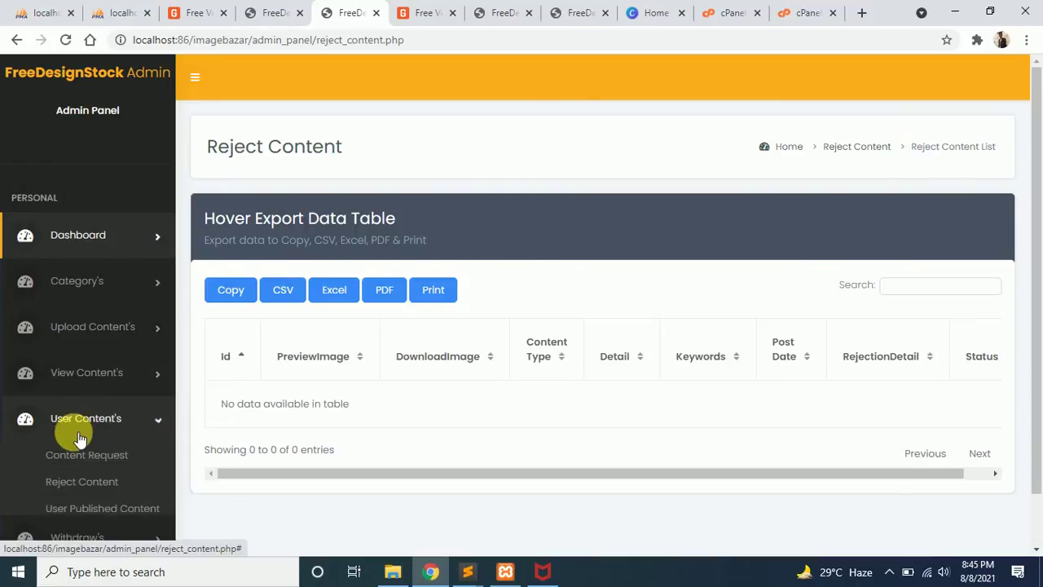
left_click(92, 509)
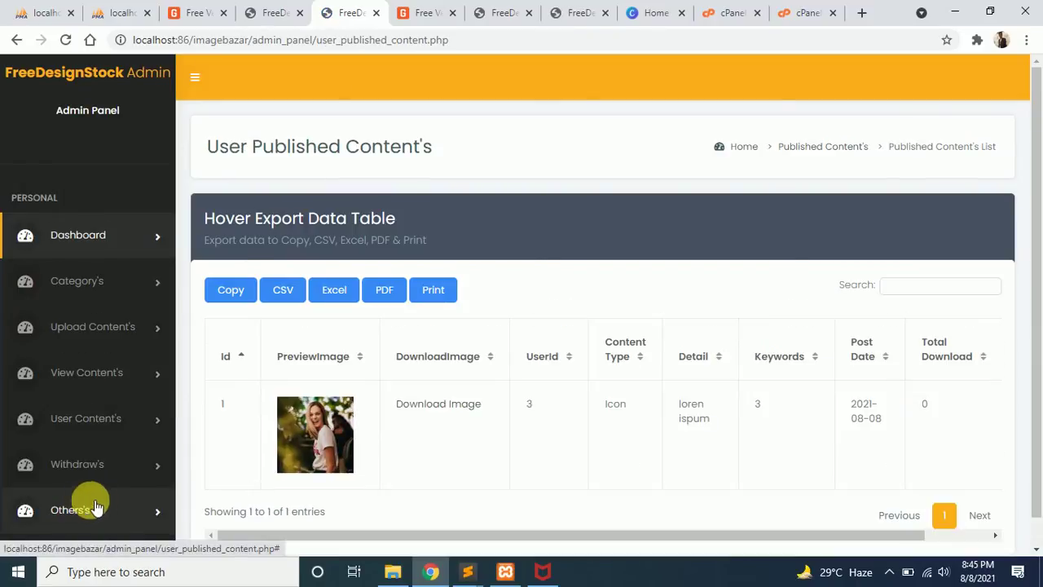
mouse_move(310, 538)
left_mouse_down()
mouse_move(415, 541)
mouse_move(305, 538)
left_mouse_up()
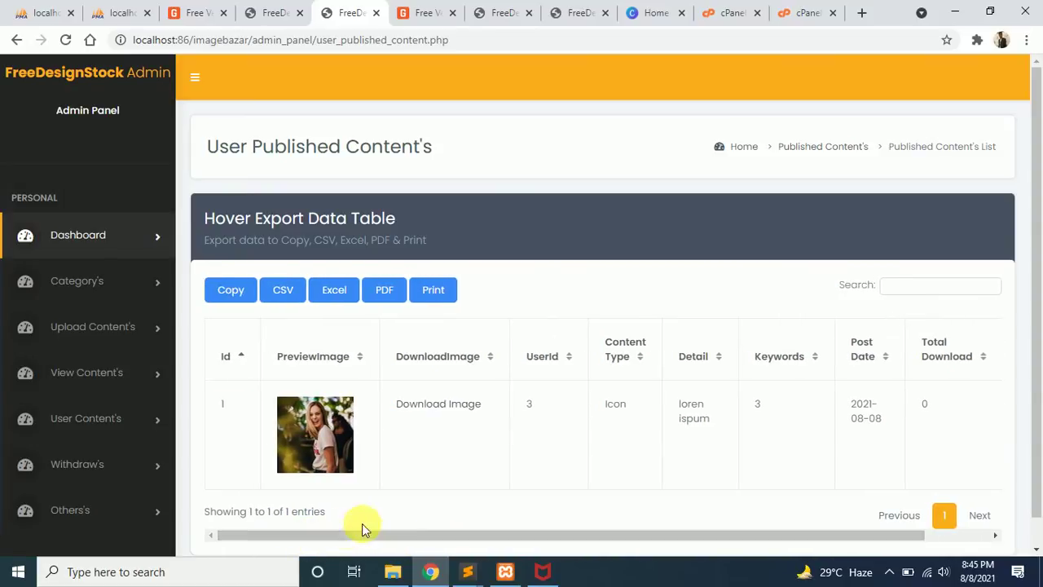
- View the Withdraw Request list and the Complete Withdraw history
scroll(77, 445, "down", 1)
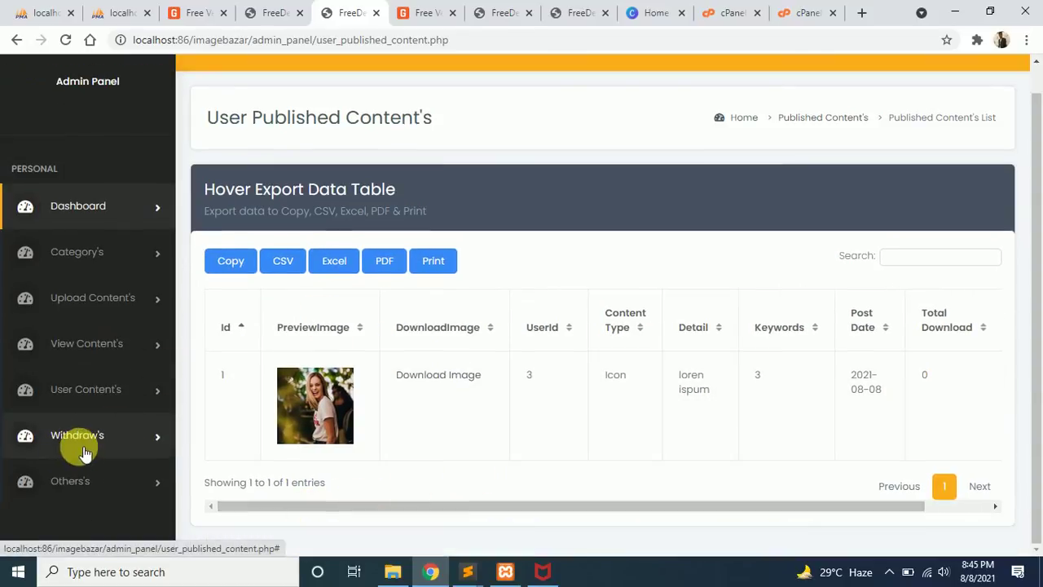
left_click(77, 437)
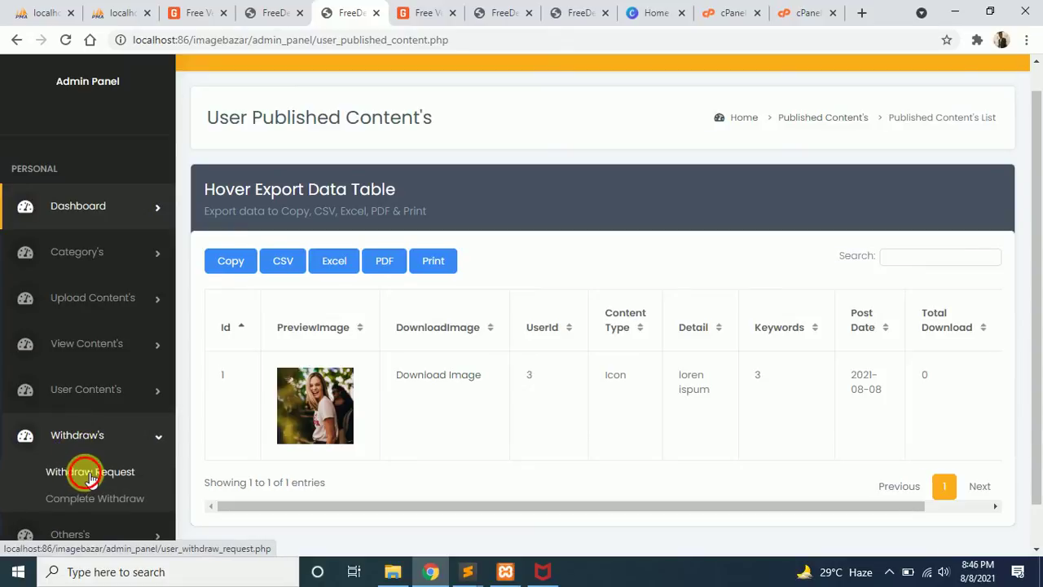
left_click(90, 473)
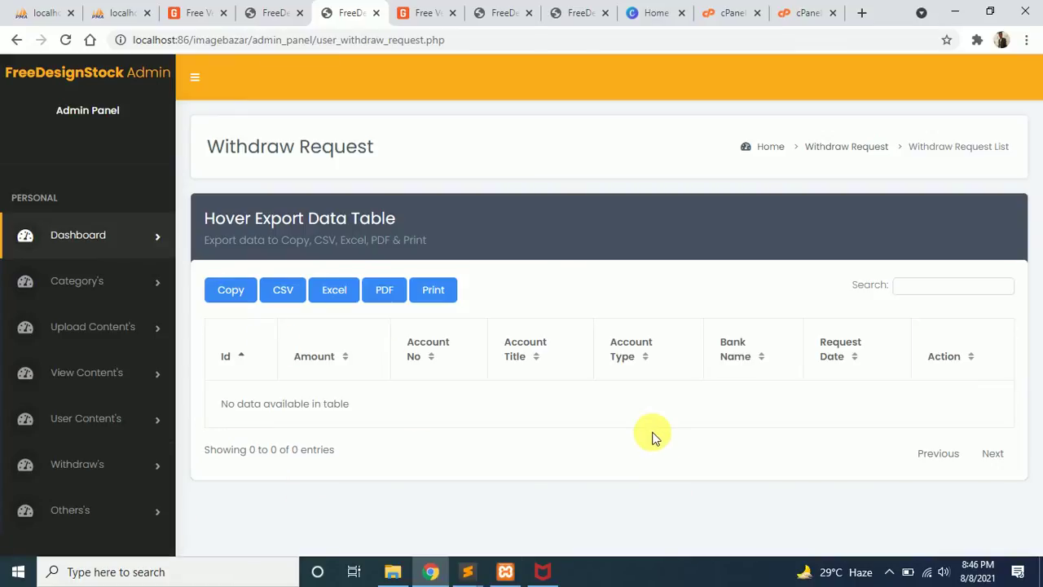
left_click(118, 466)
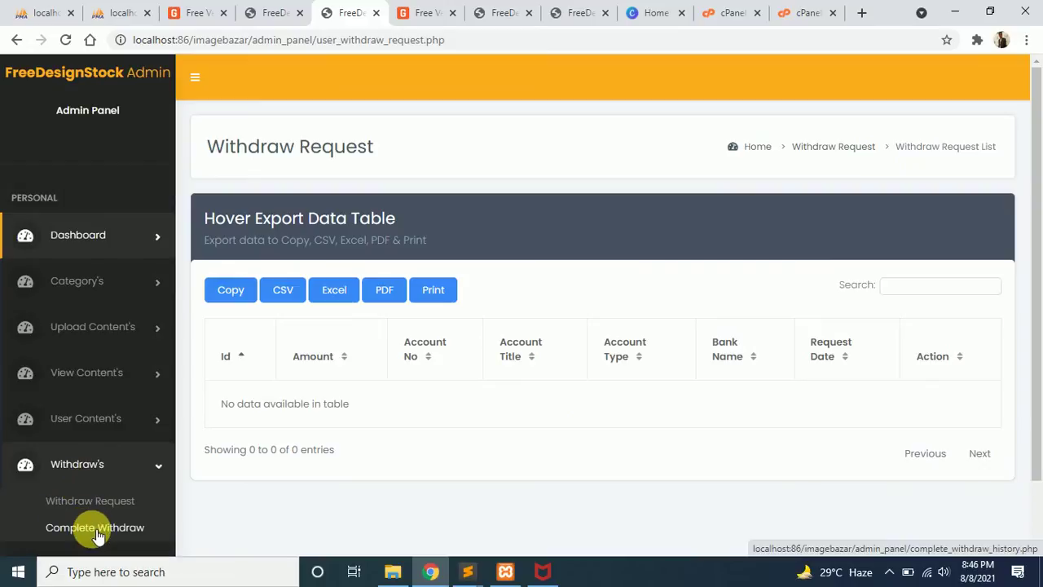
left_click(95, 528)
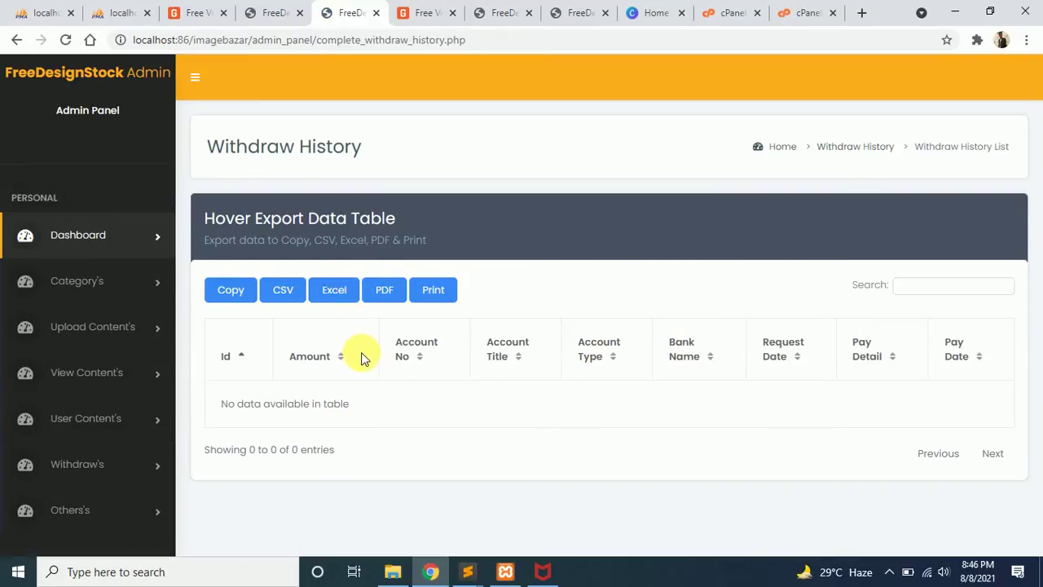
- Open the Set Download Limit and Set Minimum Revision Days pages in separate browser tabs
left_click(82, 510)
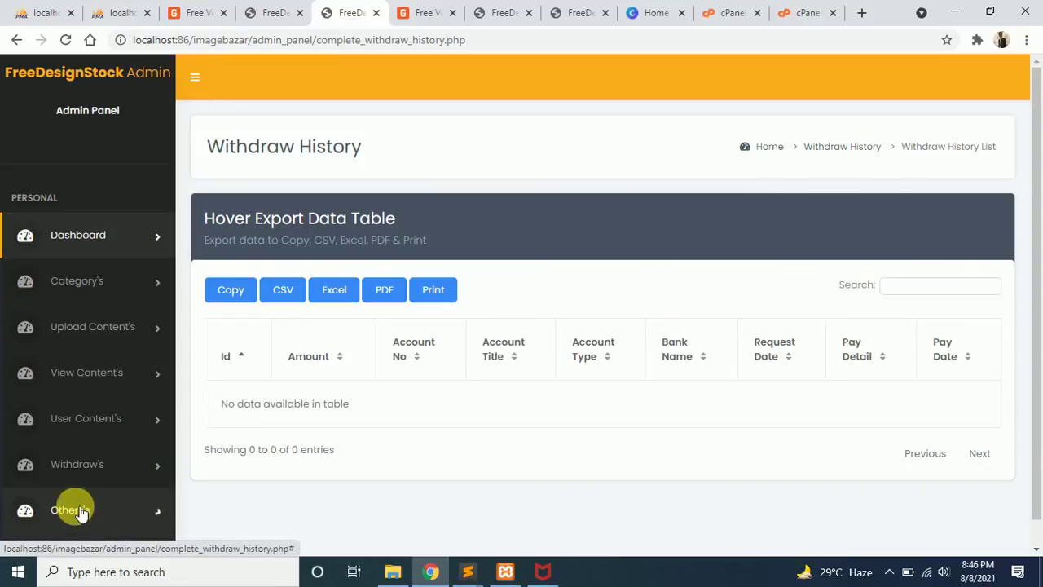
scroll(195, 480, "down", 4)
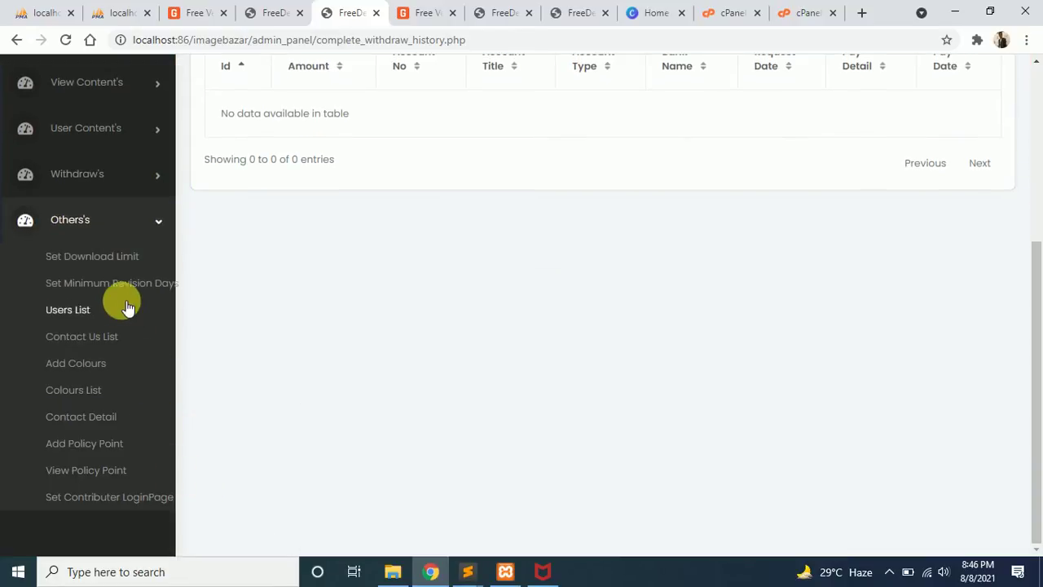
right_click(76, 257)
left_click(96, 266)
right_click(79, 287)
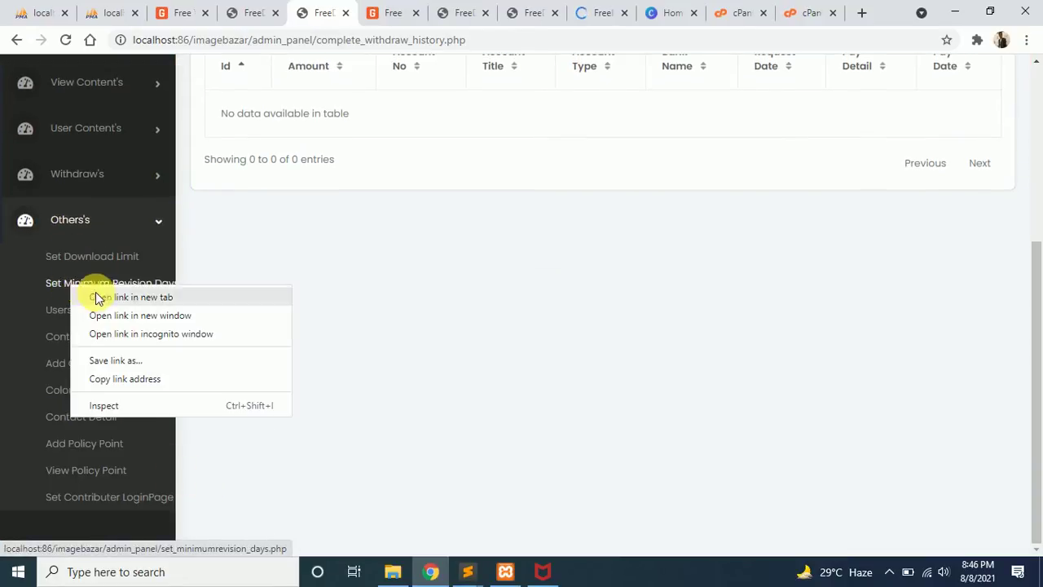
left_click(102, 296)
- Examine the without-login and per-day limit fields on the Download Limit page, and switch to the Minimum Revision Days page
left_click(549, 8)
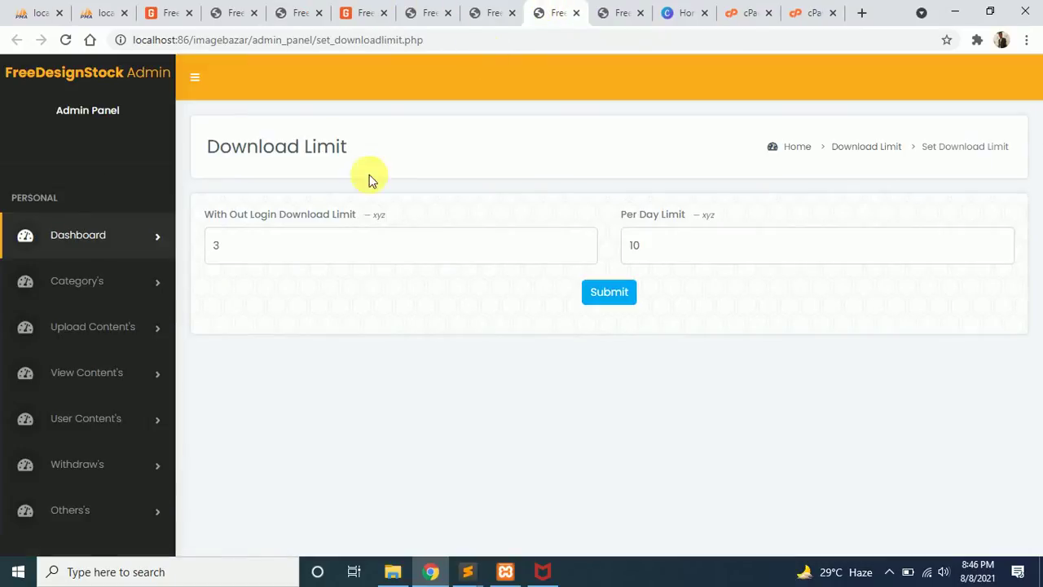
left_click_drag(356, 146, 204, 144)
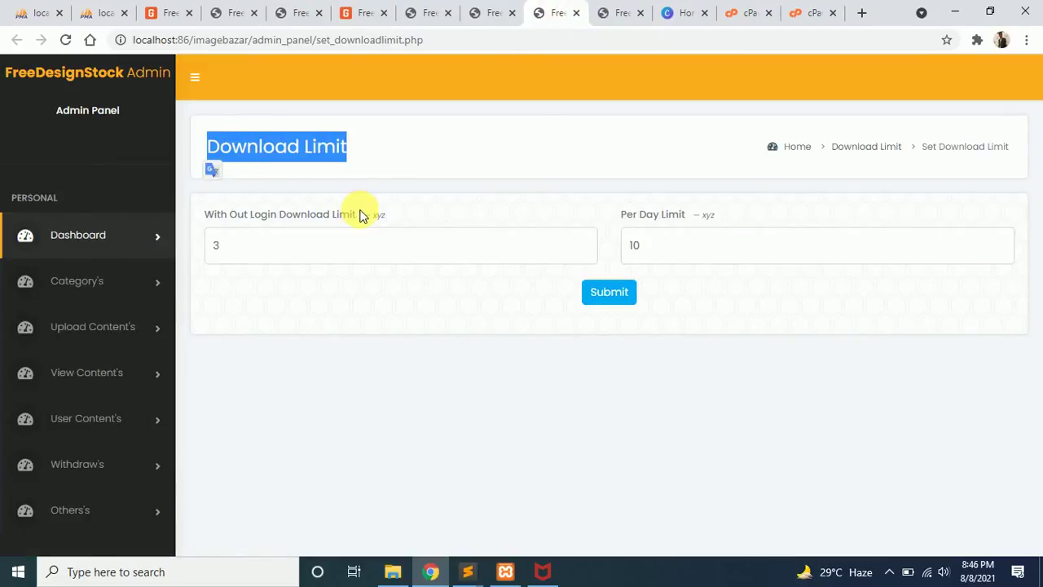
left_click_drag(358, 214, 205, 214)
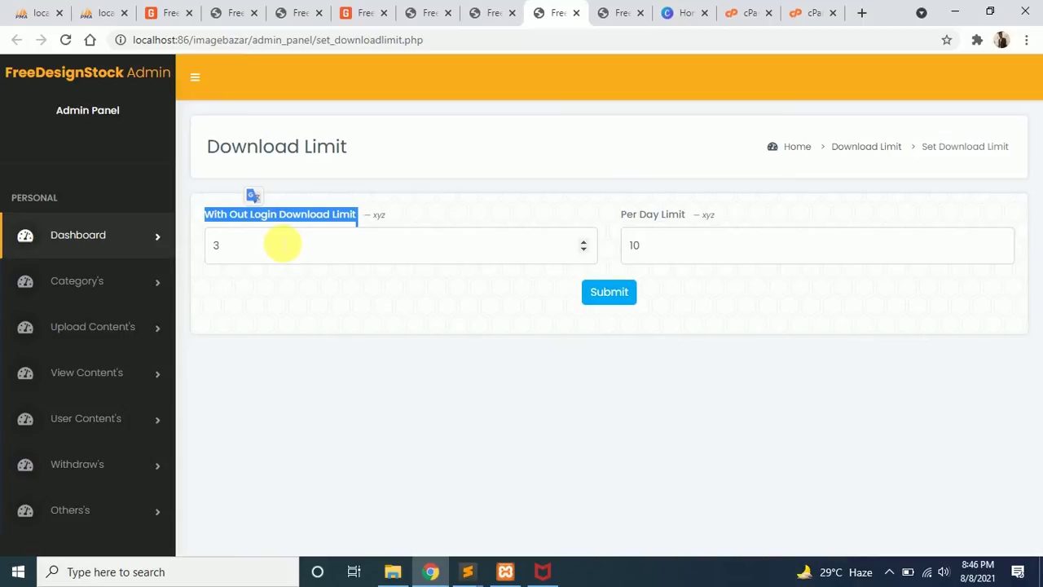
left_click(282, 244)
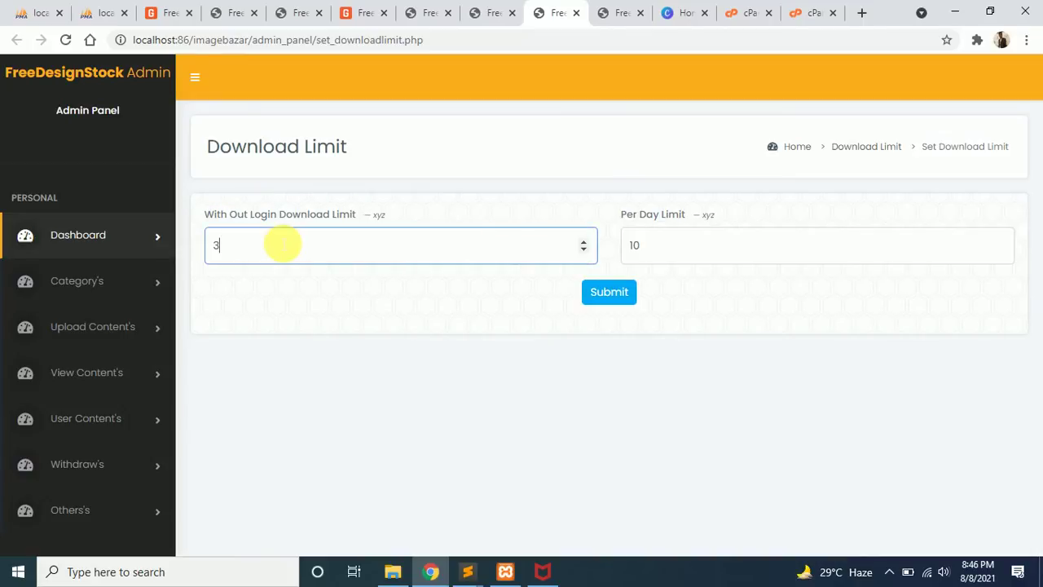
left_click_drag(689, 215, 633, 215)
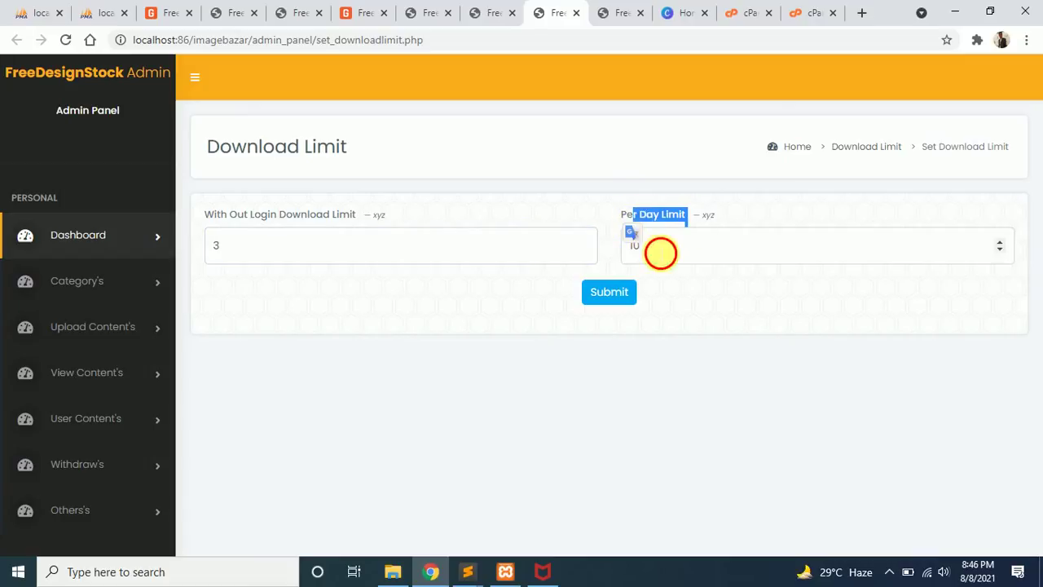
left_click(660, 253)
left_click(607, 9)
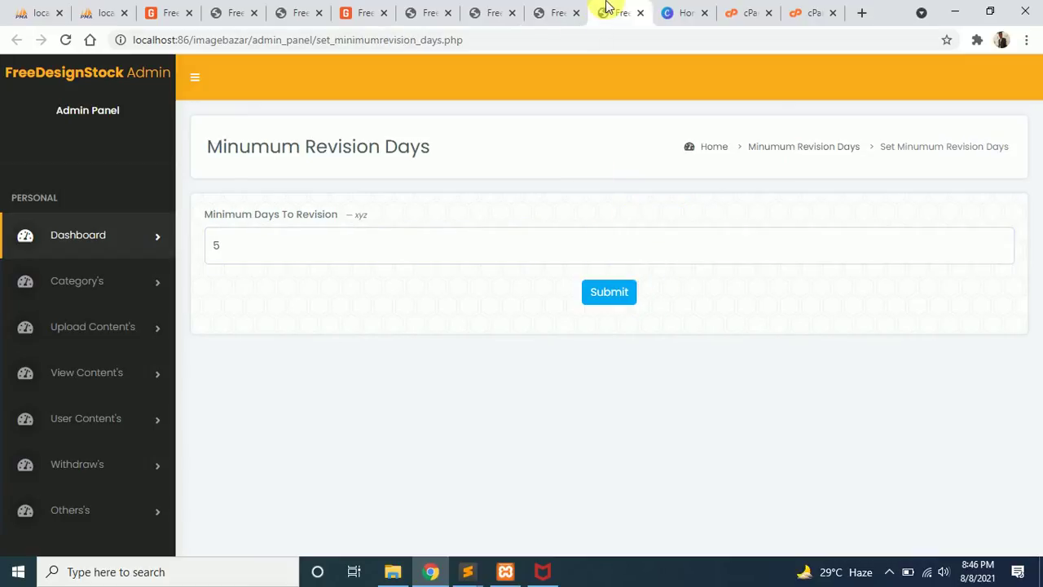
- Open the Add Colours, Contact Detail and Add Policy Point pages of the admin panel in separate browser tabs
left_click_drag(432, 149, 224, 152)
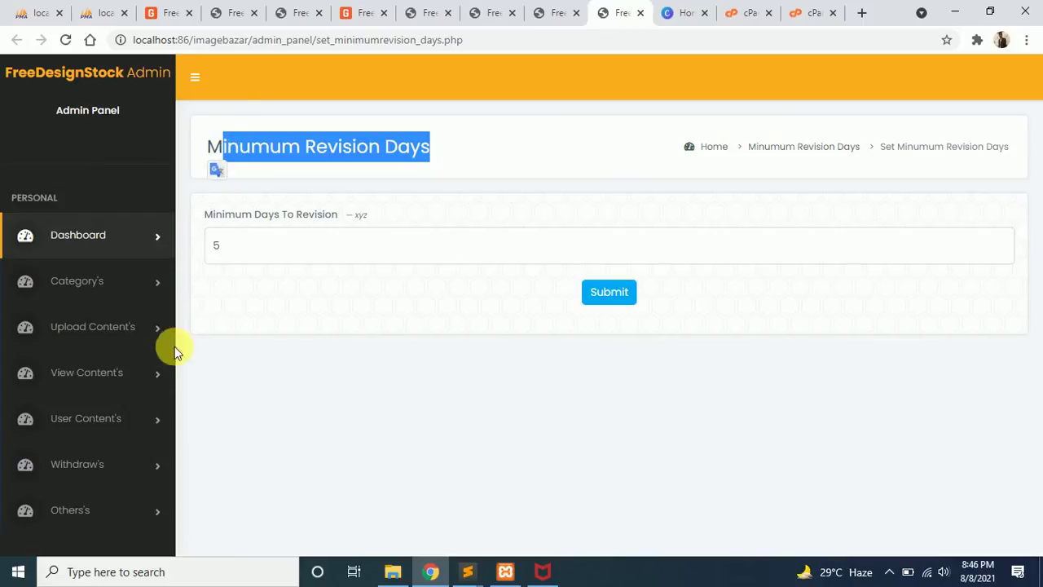
left_click(45, 507)
scroll(47, 505, "down", 2)
scroll(70, 438, "down", 1)
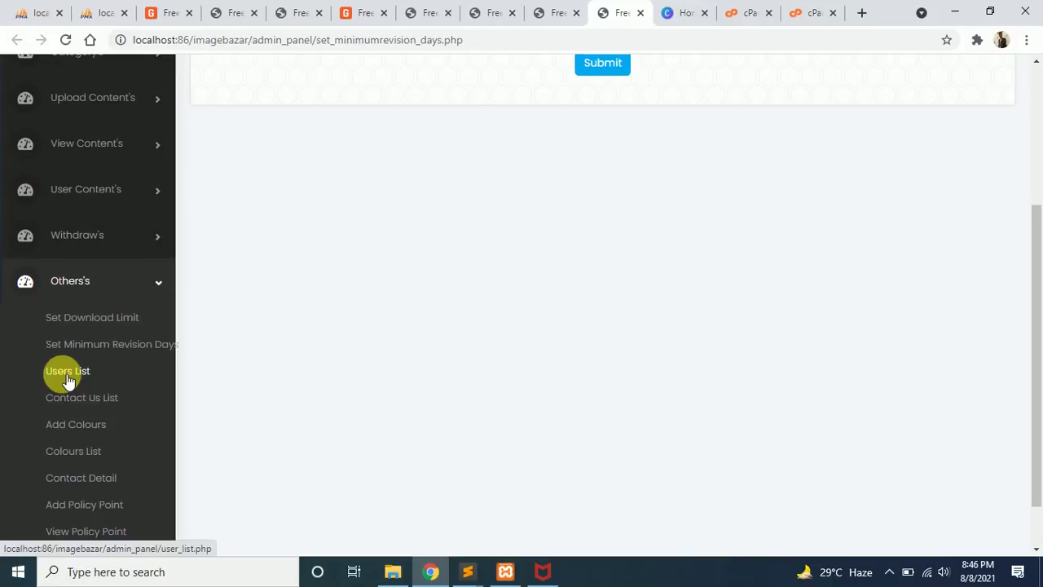
right_click(84, 426)
left_click(106, 431)
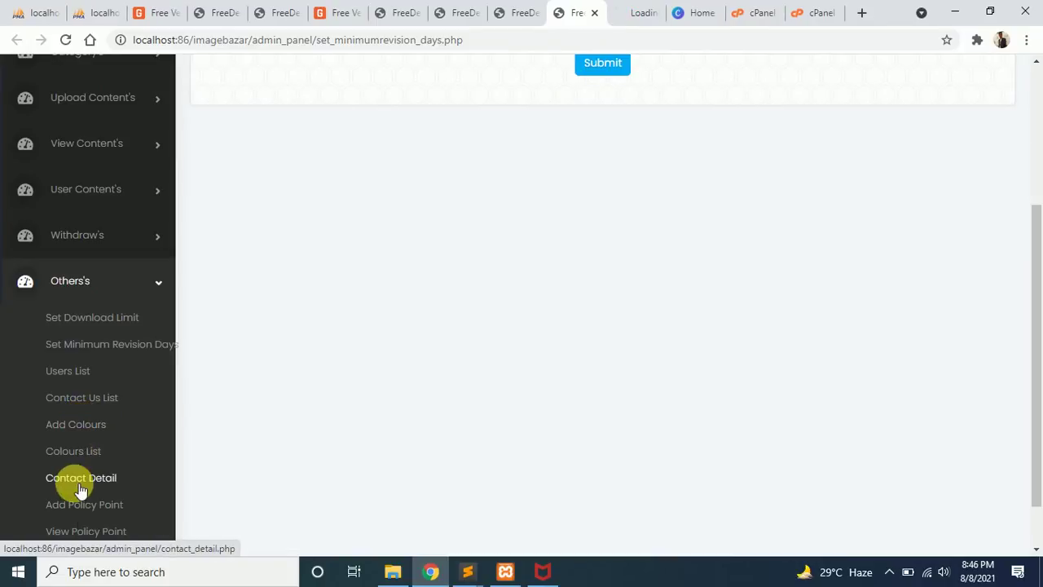
right_click(83, 486)
left_click(109, 361)
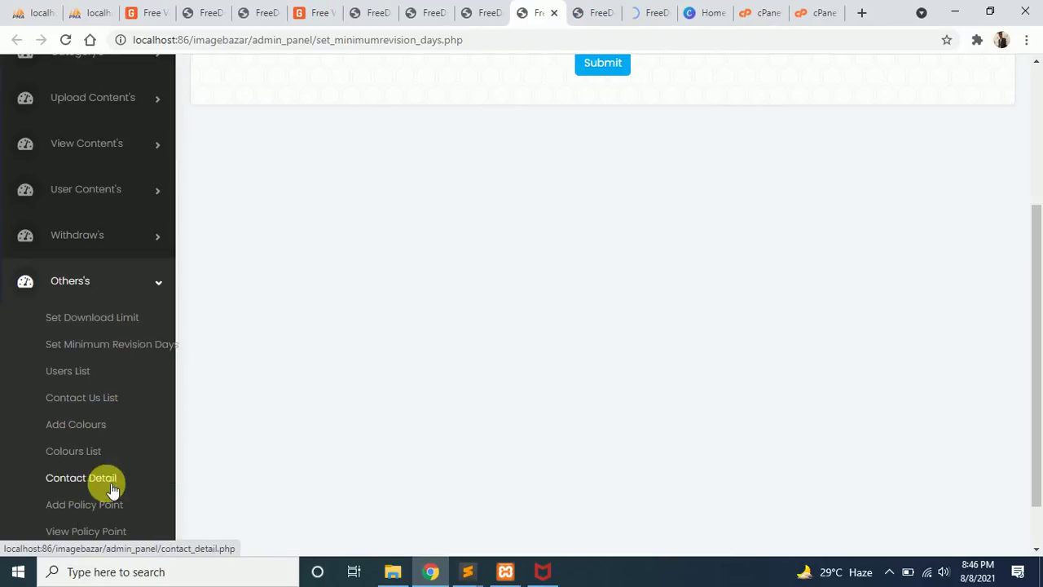
right_click(110, 510)
left_click(136, 384)
- Open the Set Contributer LoginPage settings, and log out of the contributor panel to examine the login page's heading text and background
scroll(82, 441, "down", 1)
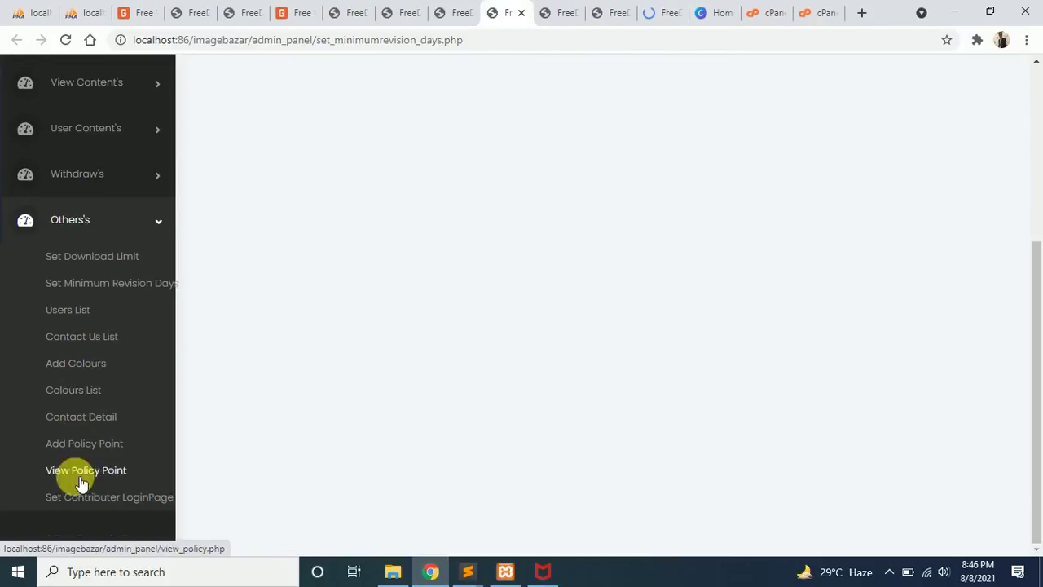
left_click(88, 499)
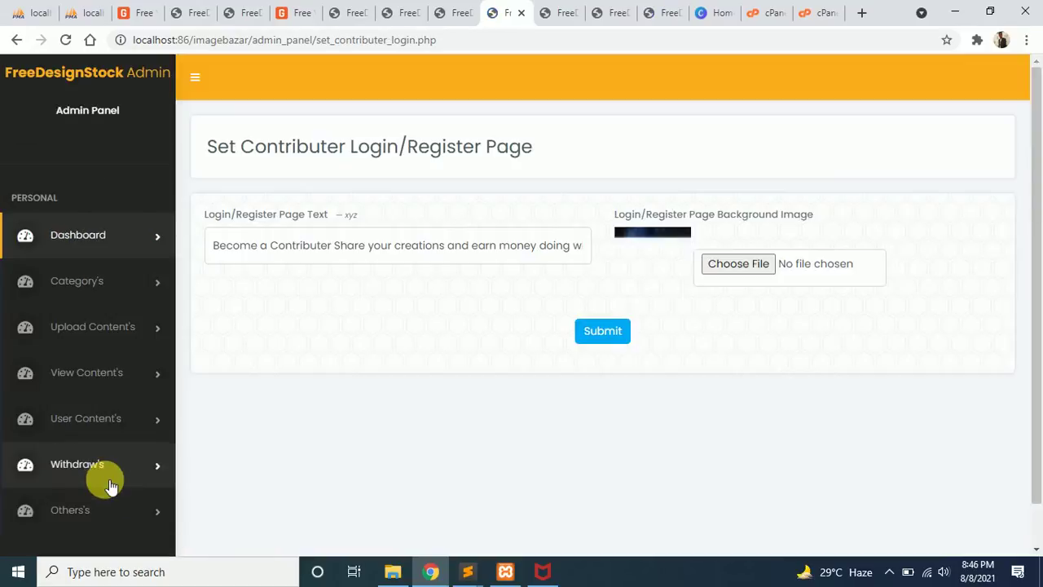
left_click(243, 10)
left_click(183, 10)
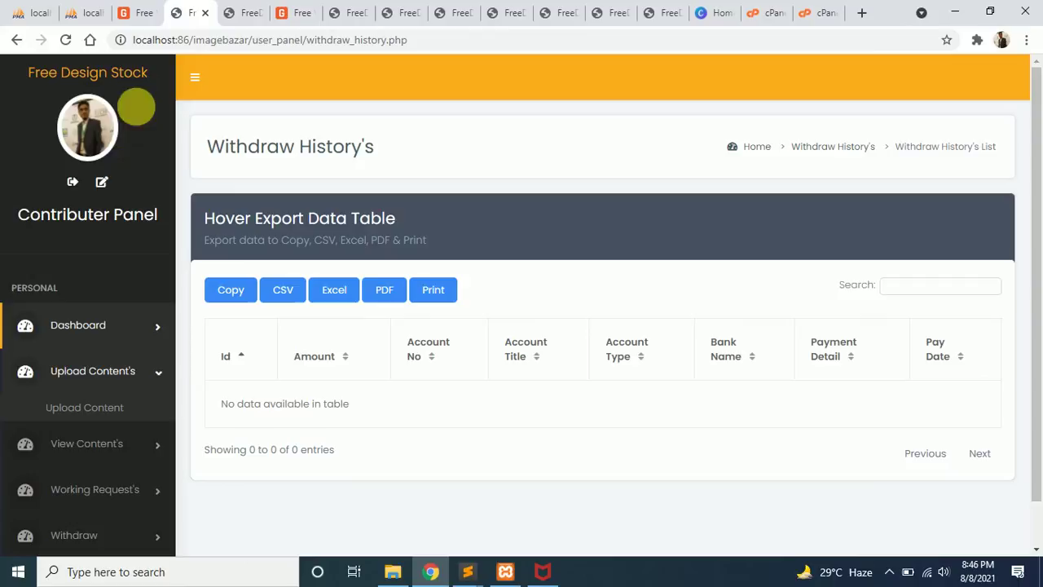
left_click(72, 181)
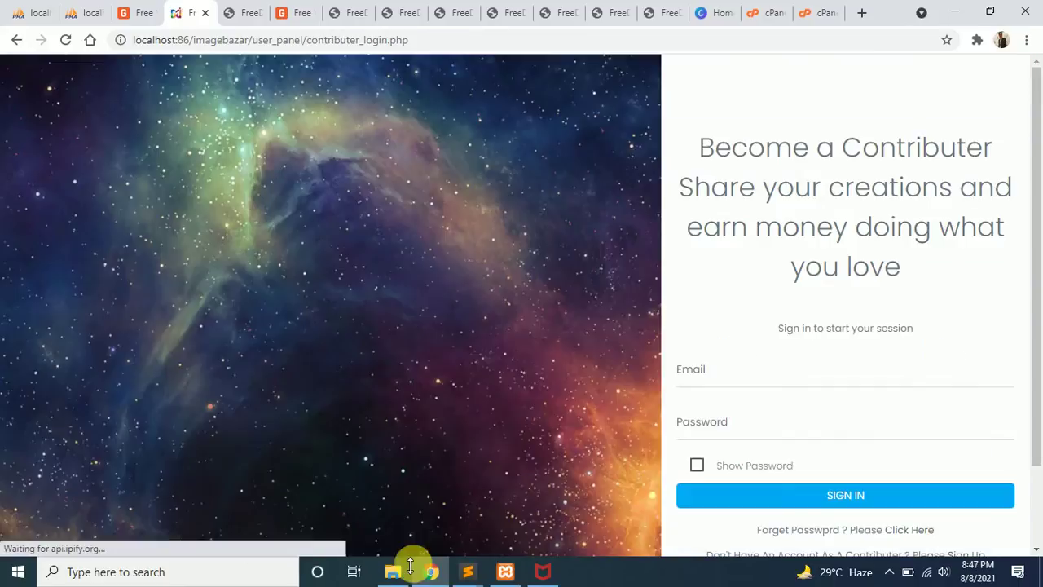
left_click_drag(899, 252, 322, 243)
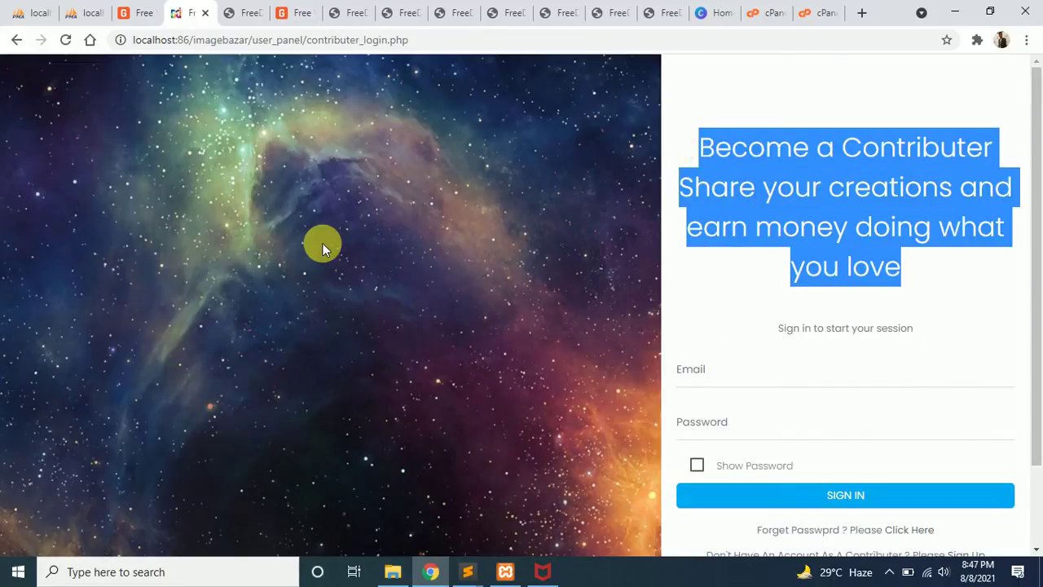
- Compare the contributor login page with the text and background image fields on the Set Contributer Login/Register Page
left_click(461, 8)
left_click(399, 8)
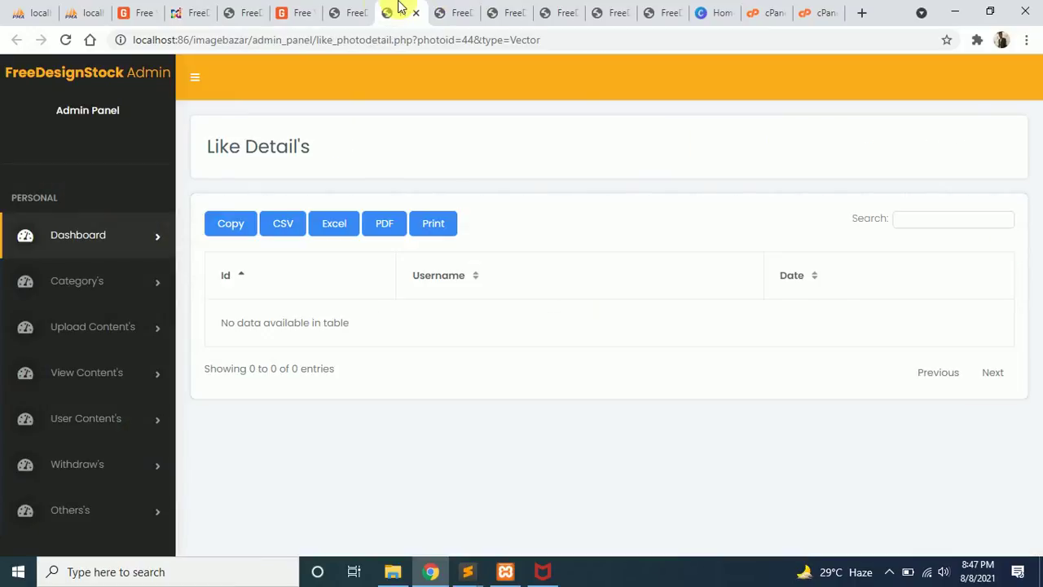
left_click(338, 8)
left_click(277, 8)
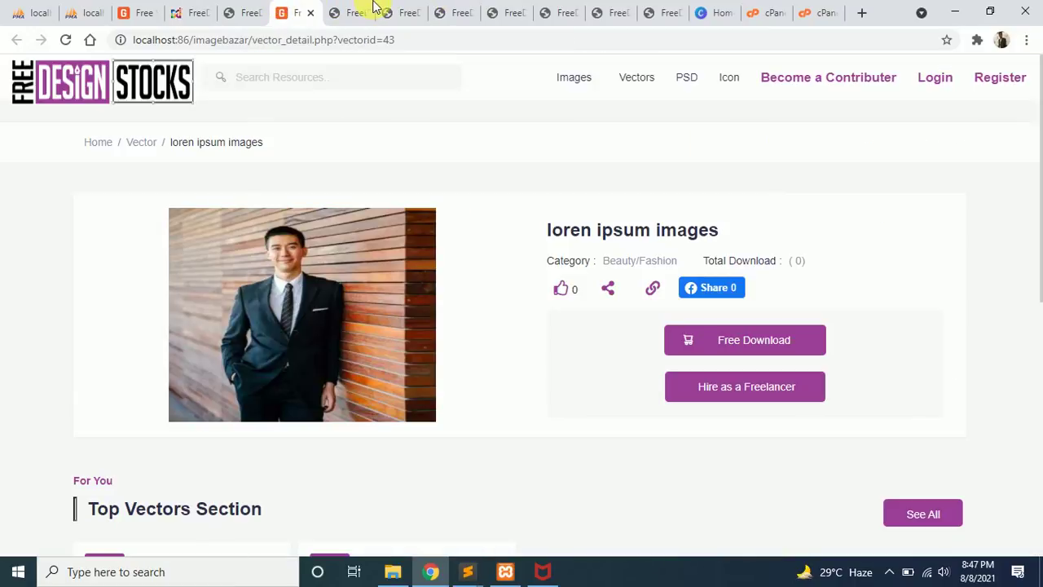
left_click(247, 8)
left_click(193, 8)
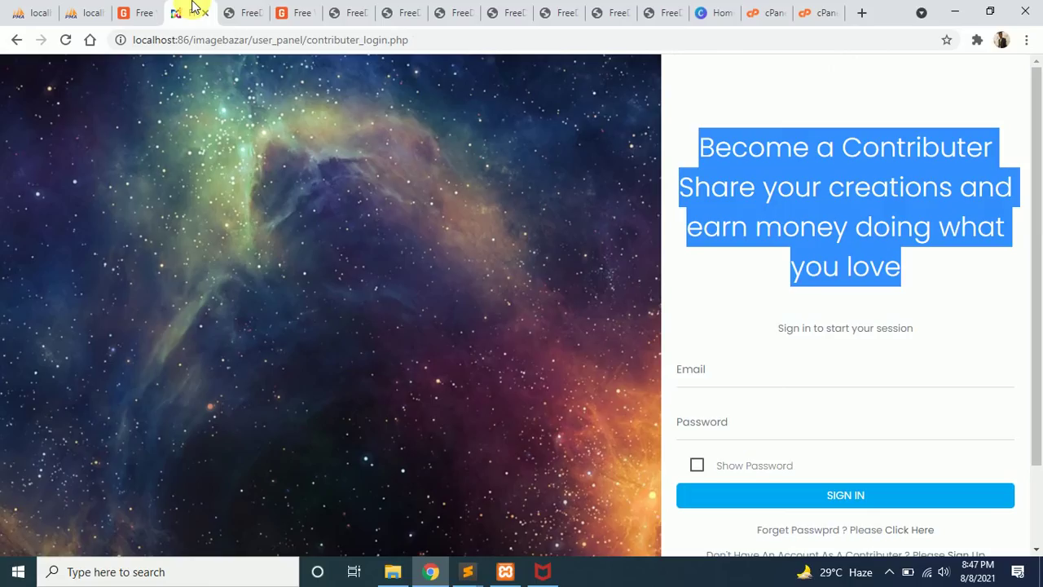
left_click(399, 9)
left_click(456, 8)
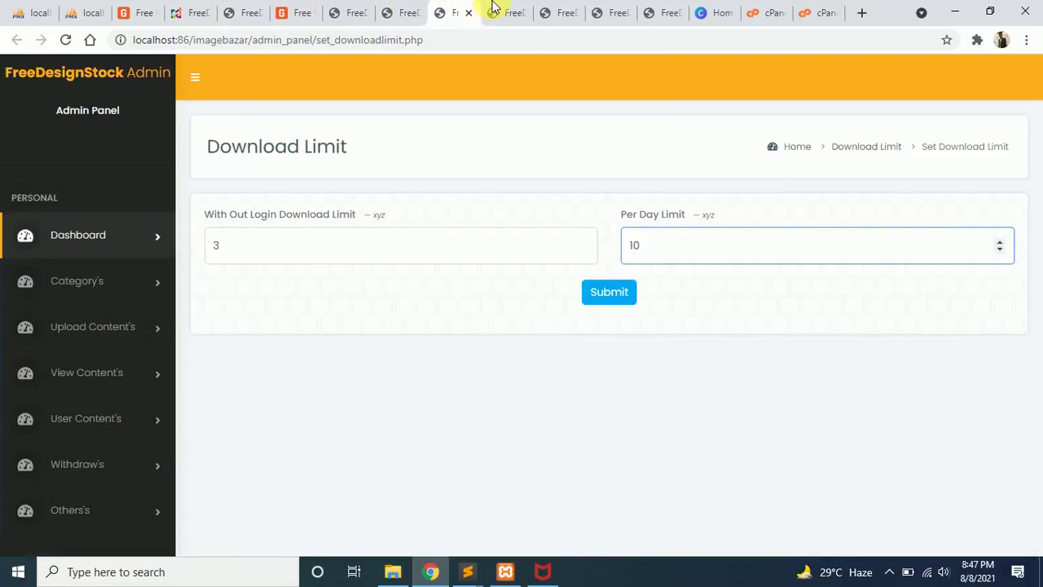
left_click(493, 8)
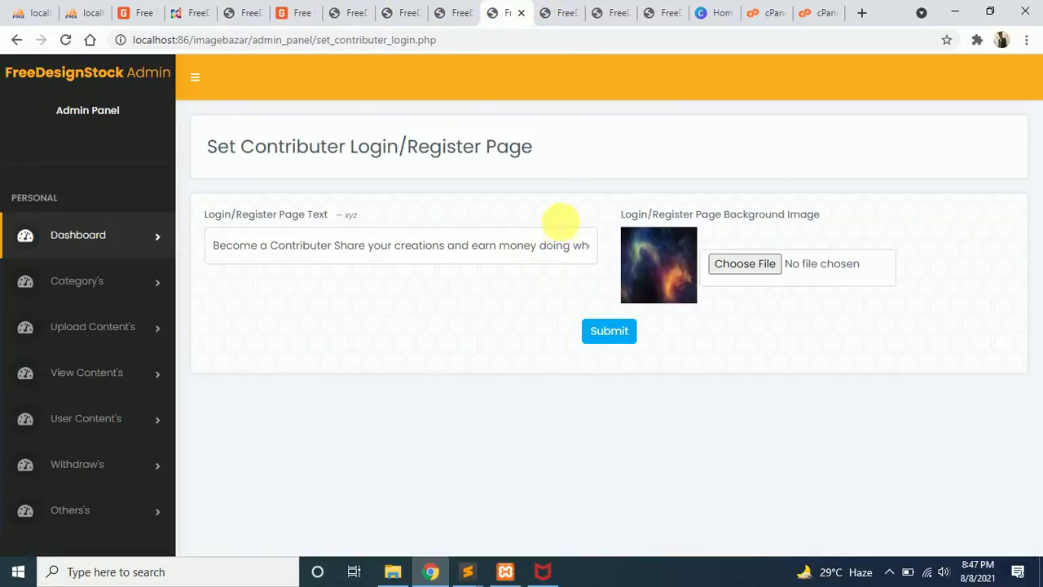
- View the Add Colour form, and compare the admin Contact Detail fields with the public site's Contact Us page
left_click(561, 10)
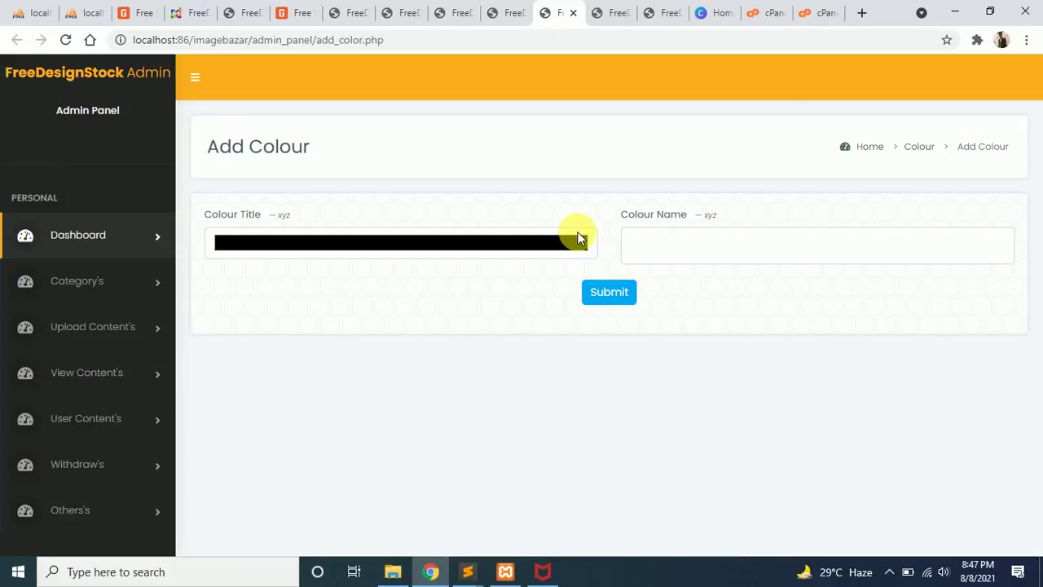
left_click(603, 12)
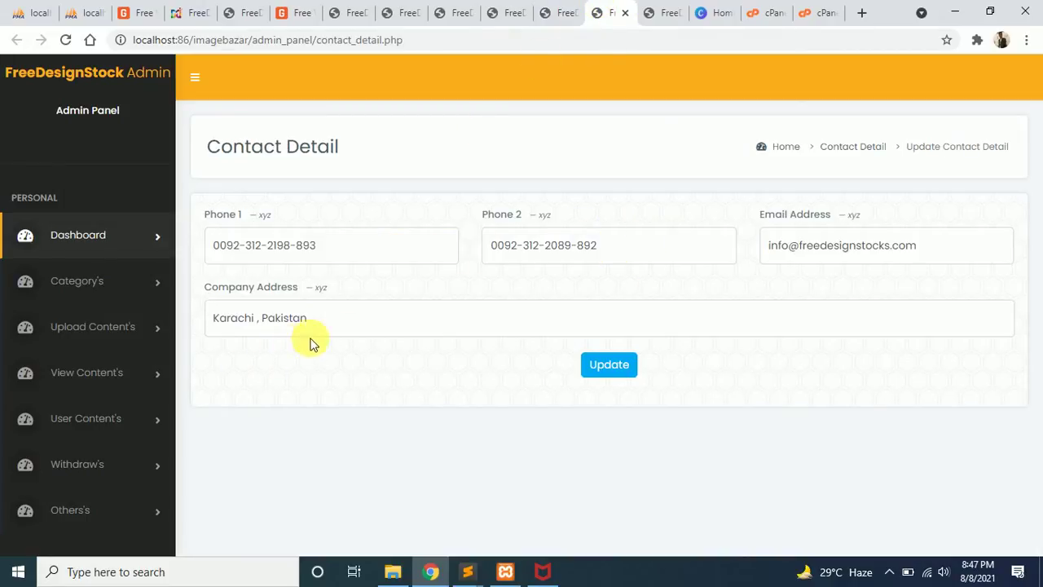
left_click(314, 11)
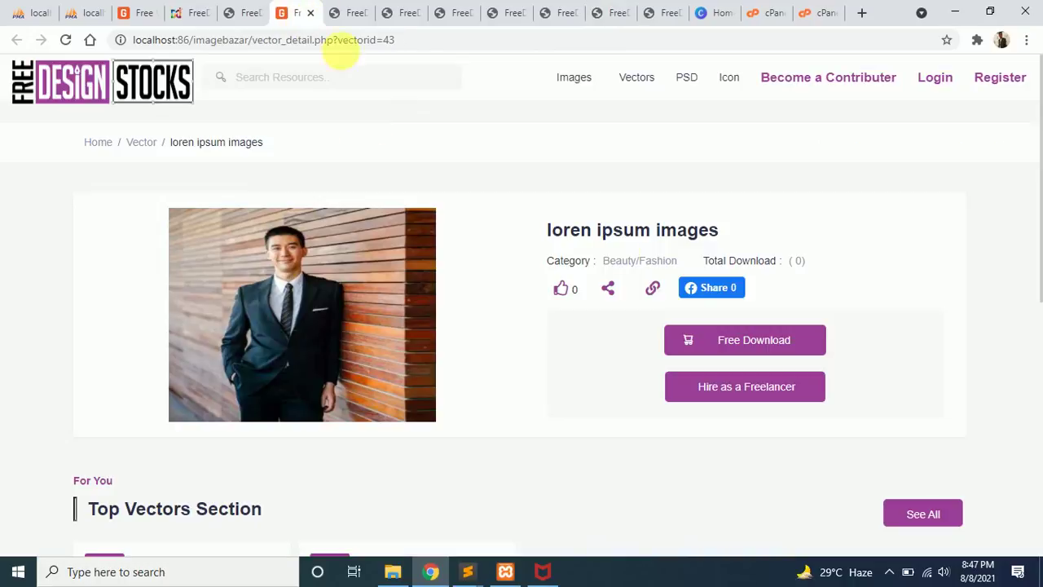
scroll(657, 291, "down", 10)
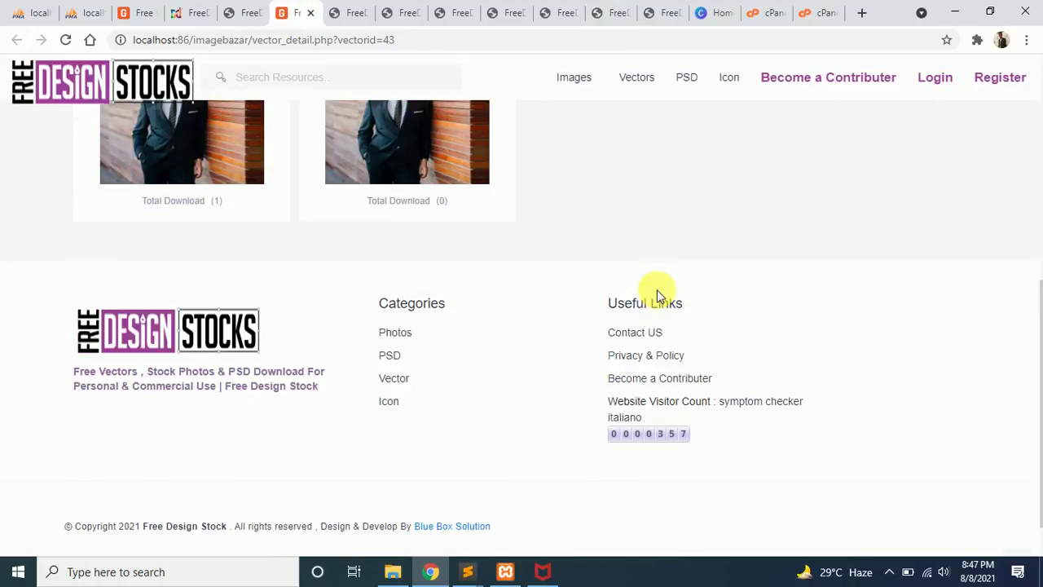
left_click(623, 333)
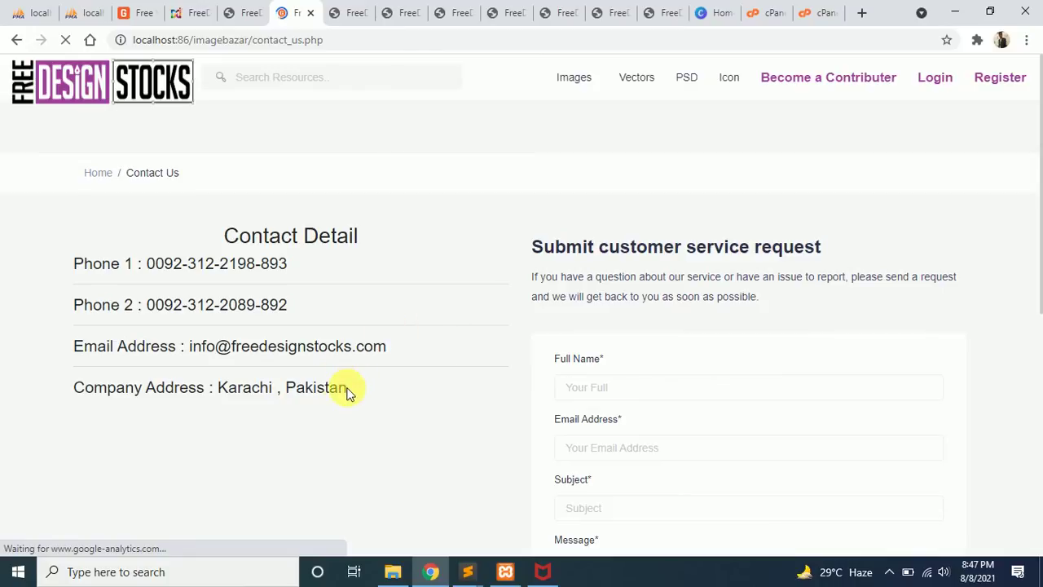
left_click_drag(347, 389, 73, 260)
left_click(597, 10)
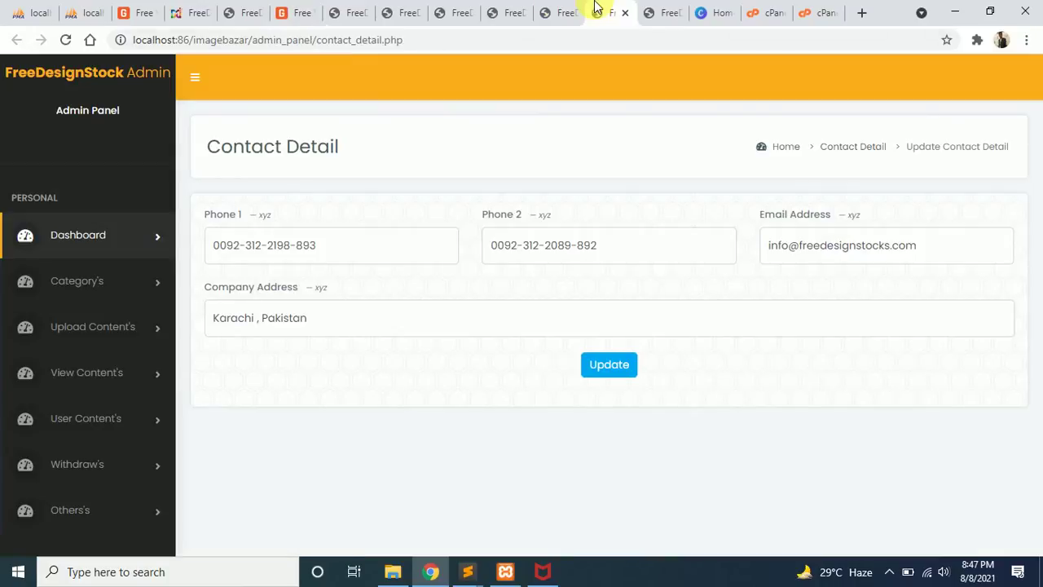
- Examine the Policy Point entry form and the public site's Privacy Policy page, and return to the admin panel
left_click(644, 8)
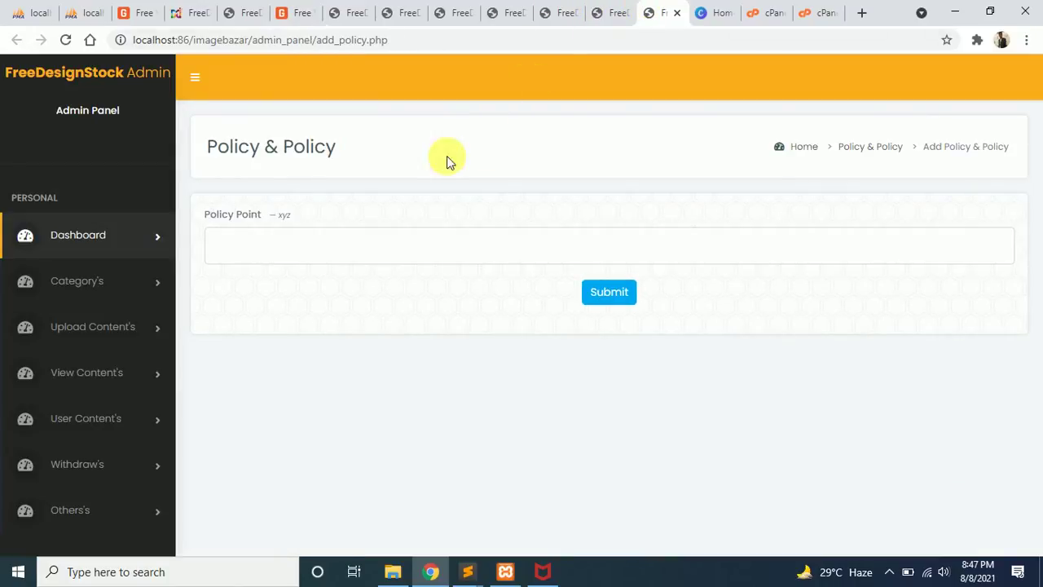
left_click(274, 257)
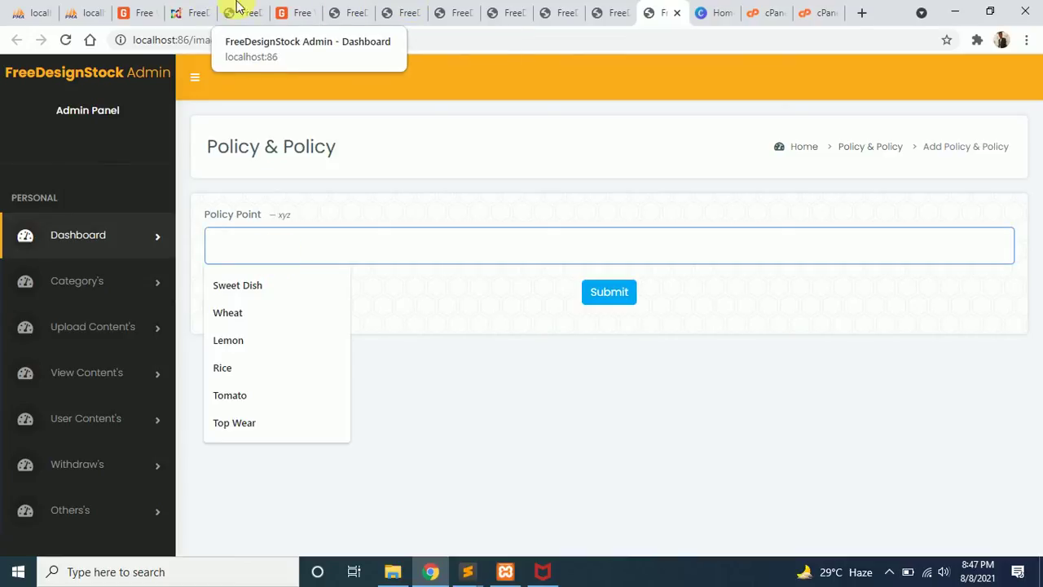
left_click(138, 12)
left_click(566, 507)
scroll(565, 498, "down", 4)
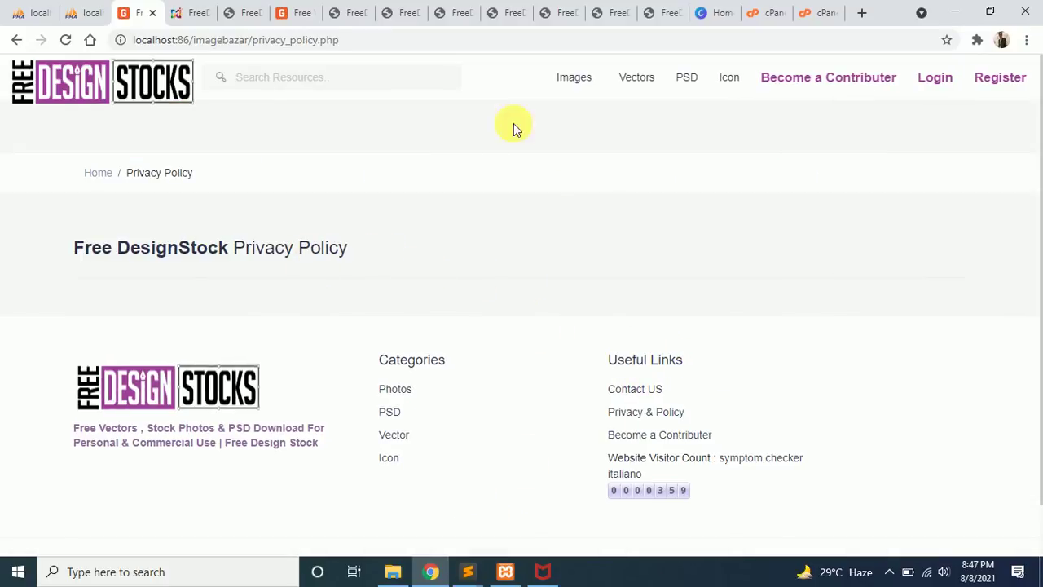
left_click(420, 8)
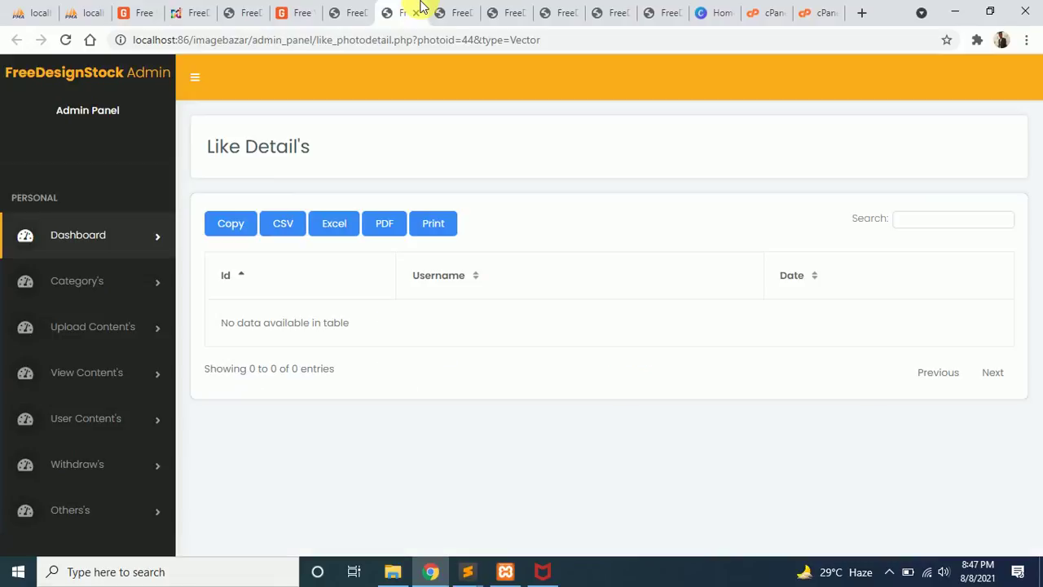